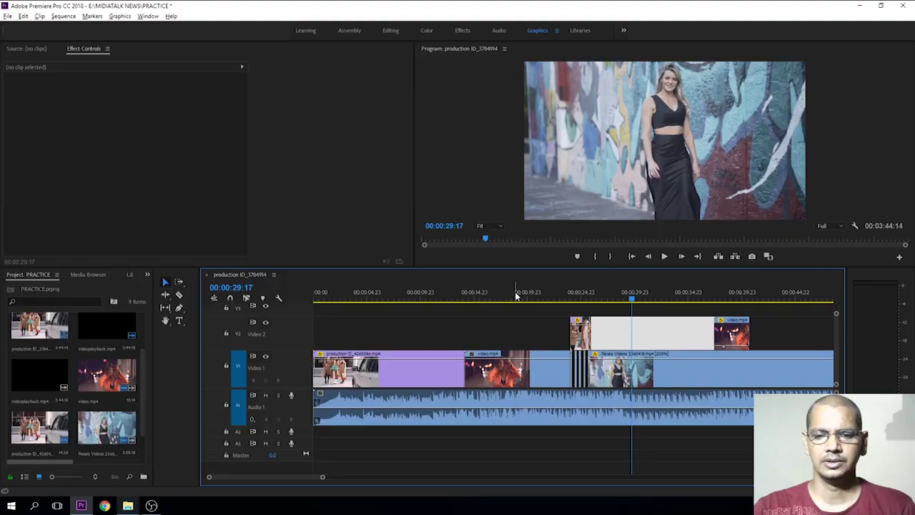
Scrub the timeline ruler and park the playhead at 00:00:28:00 inside the Pexels clip.
click(516, 295)
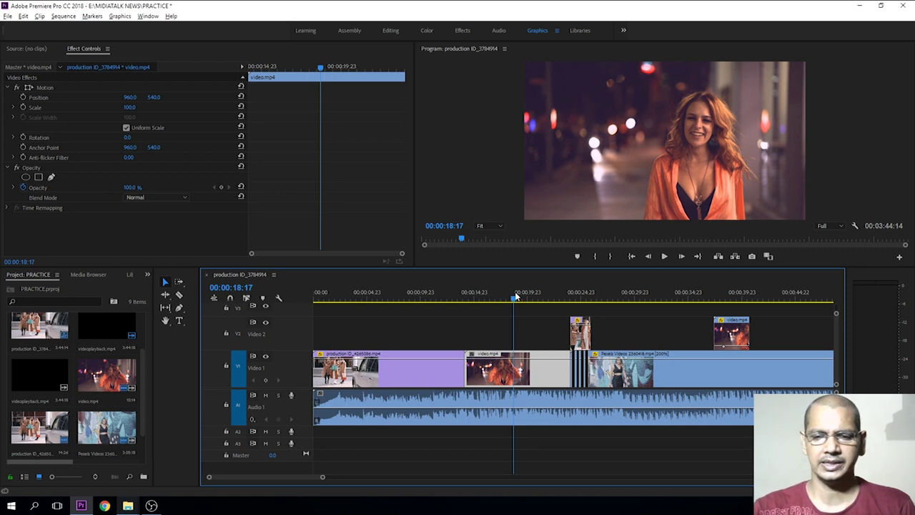
click(531, 300)
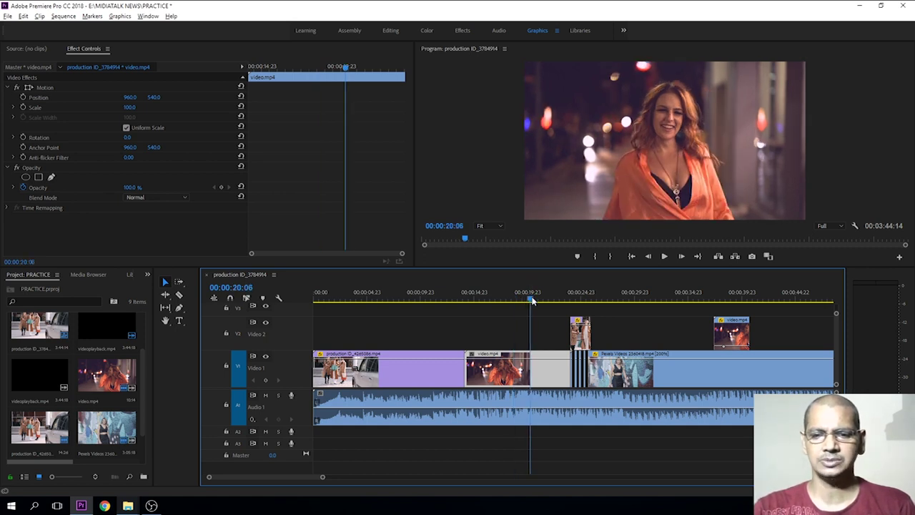
click(614, 299)
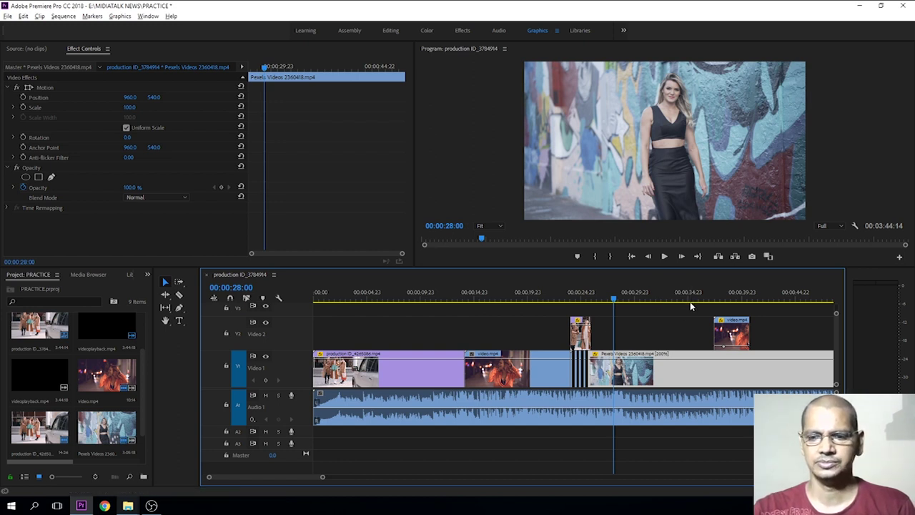
Deselect, zoom the timeline in around the playhead, select the Pexels clip, and start playback.
click(646, 336)
click(666, 318)
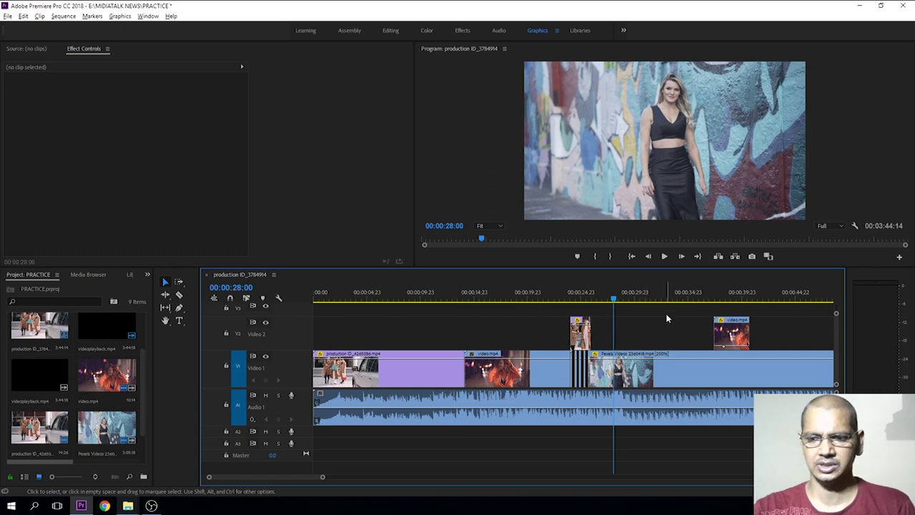
key(=)
key(=)
key(=)
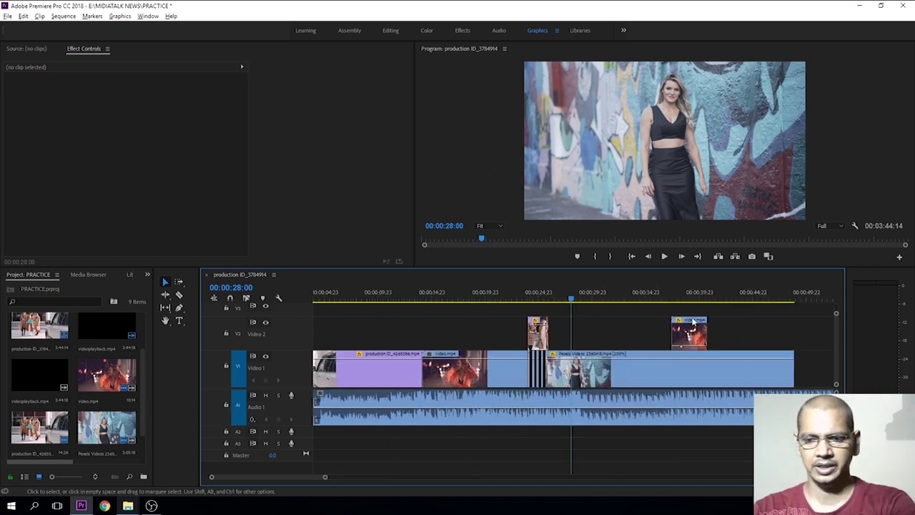
click(521, 299)
key(space)
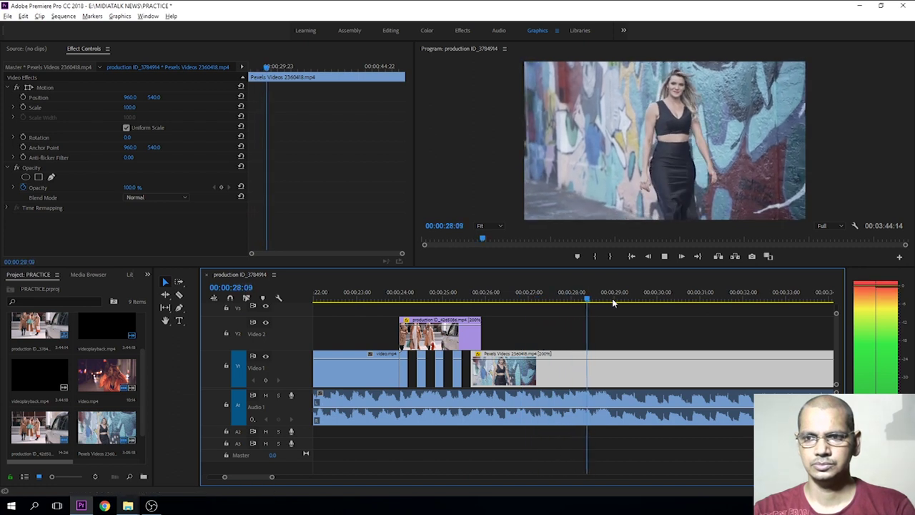
Stop playback at 00:00:29:04, make the timeline panel taller, and zoom tightly around the playhead.
key(space)
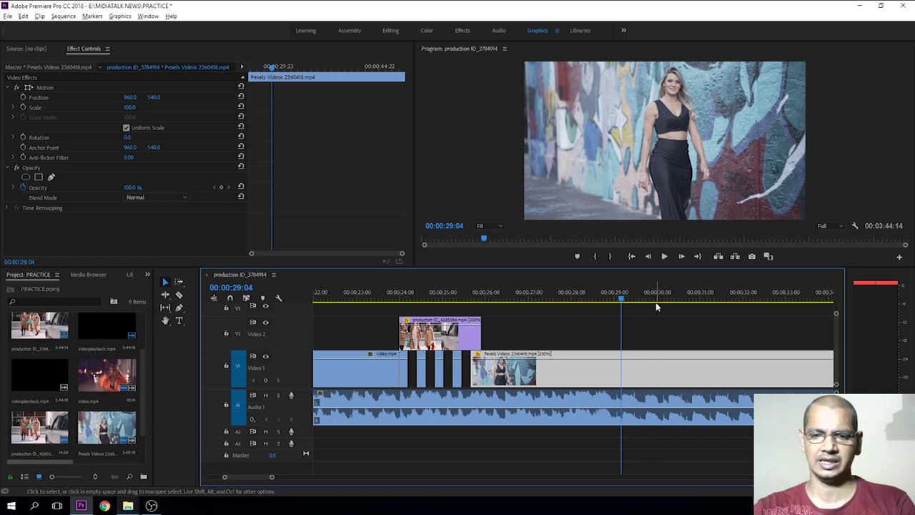
drag(611, 268, 586, 252)
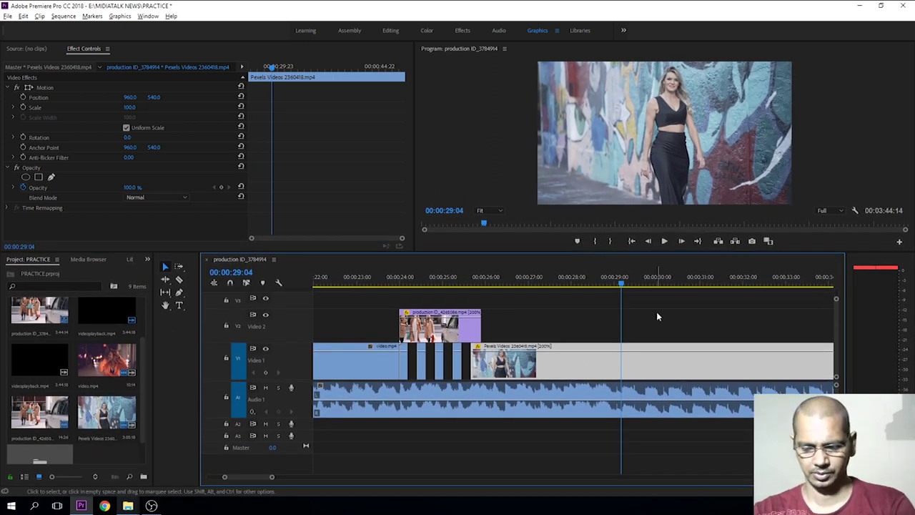
key(minus)
key(minus)
key(minus)
key(equal)
key(equal)
key(equal)
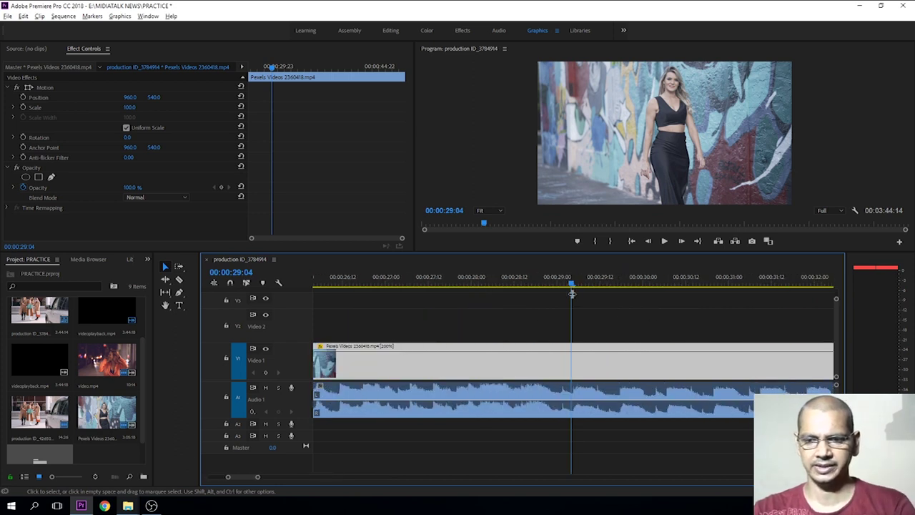
Replay the Pexels clip from about 00:00:29:00 and stop at 00:00:32:01.
key(space)
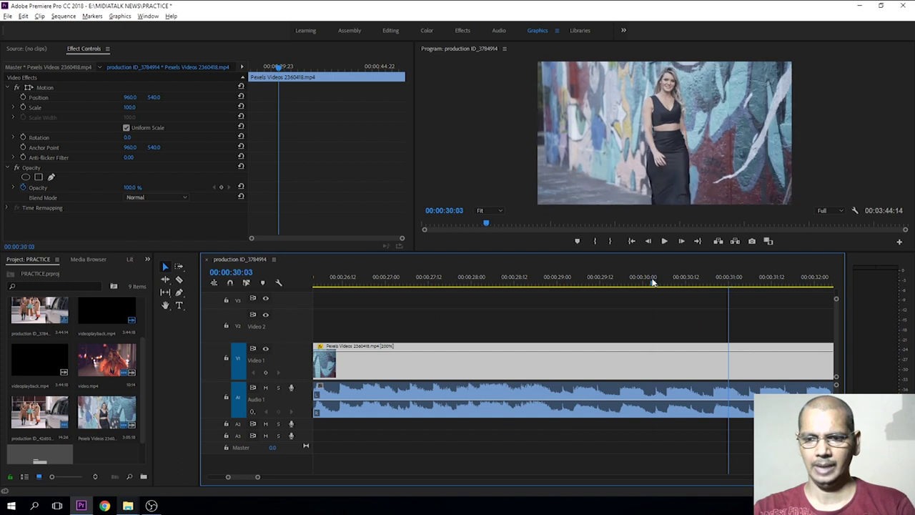
click(577, 283)
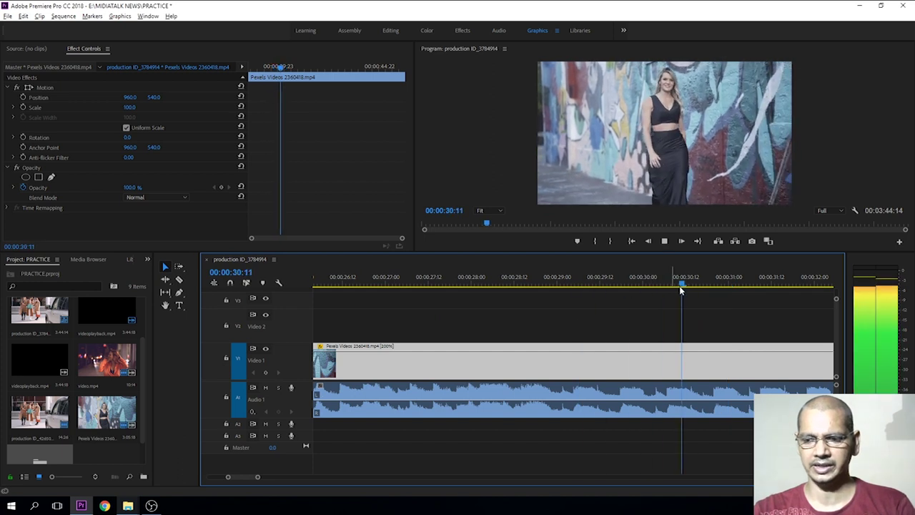
key(space)
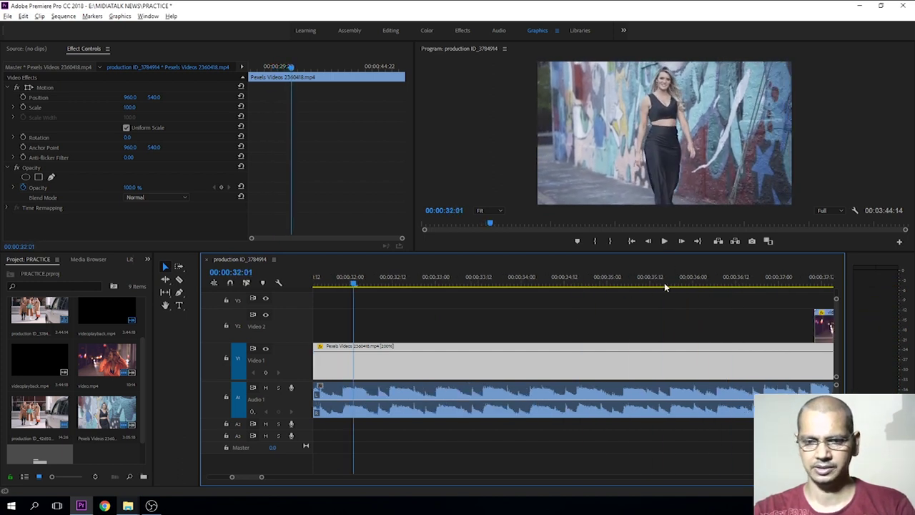
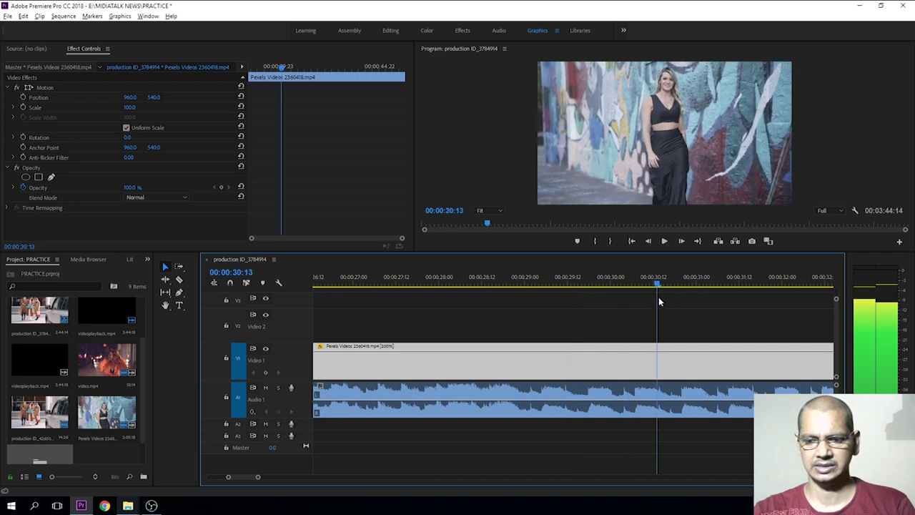
Drag the playhead back to 00:00:29:04 on the walking-woman clip.
mouse_move(645, 299)
mouse_down()
mouse_move(499, 307)
mouse_move(539, 304)
mouse_up()
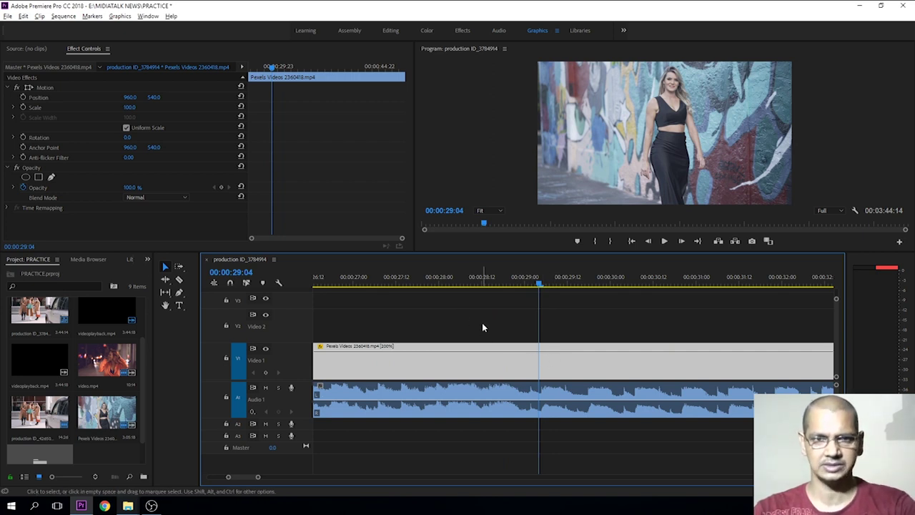
key(b)
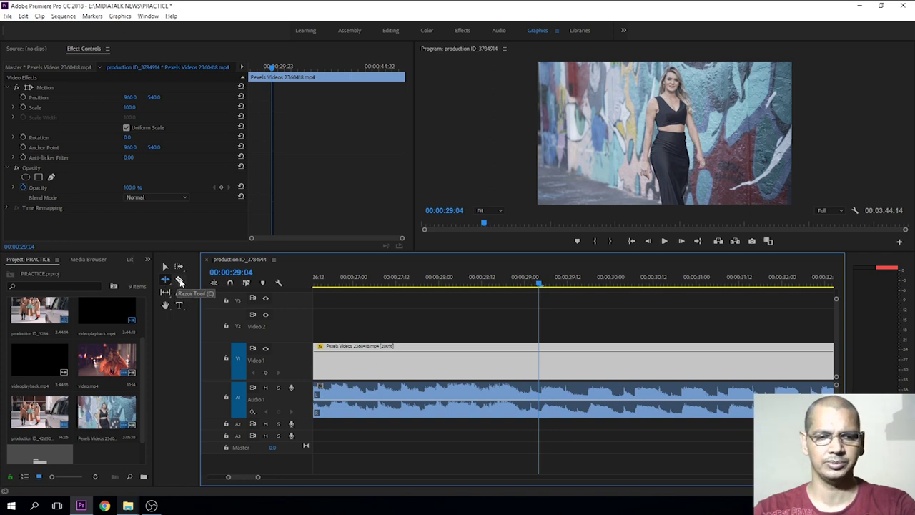
Razor-cut the Video 1 clip at 00:00:29:04 and at two points just after it.
click(180, 280)
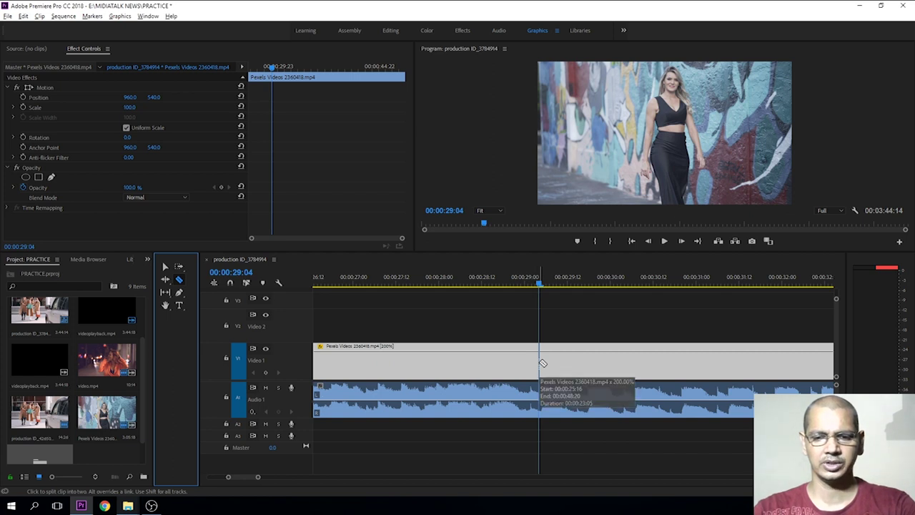
click(541, 363)
key(space)
key(space)
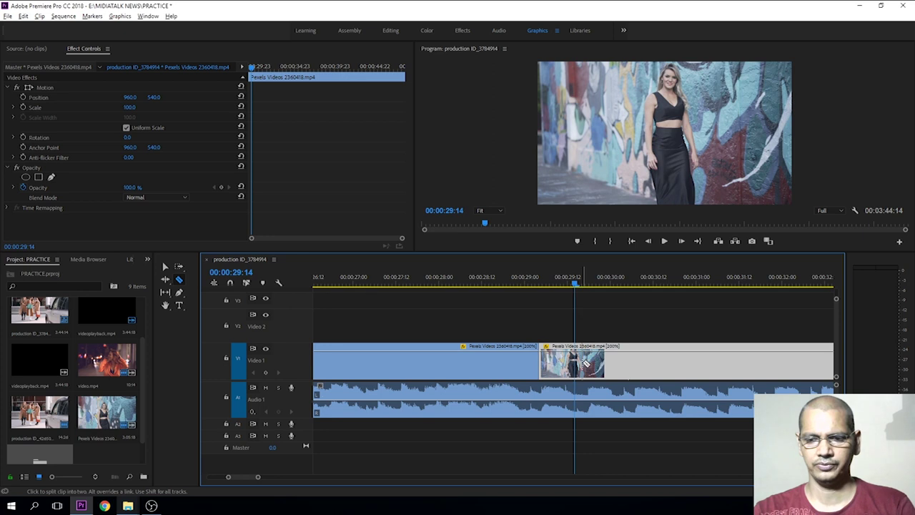
click(583, 363)
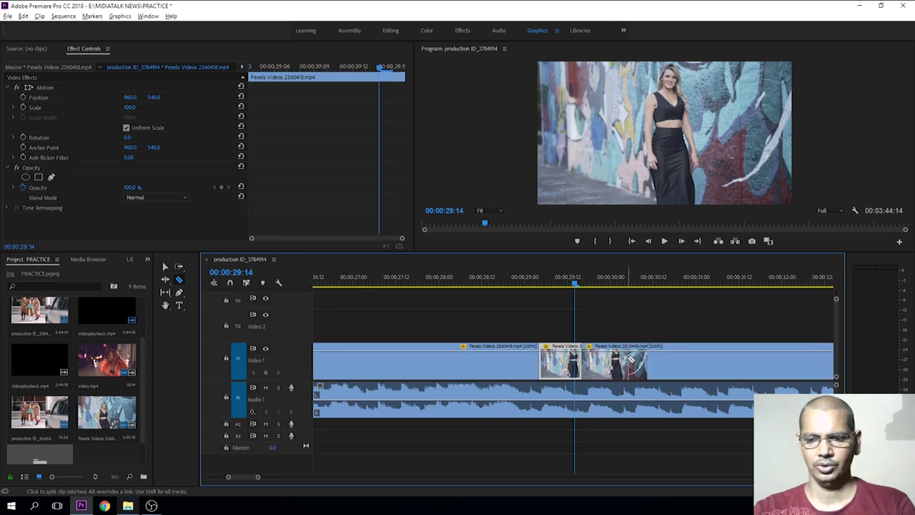
click(626, 362)
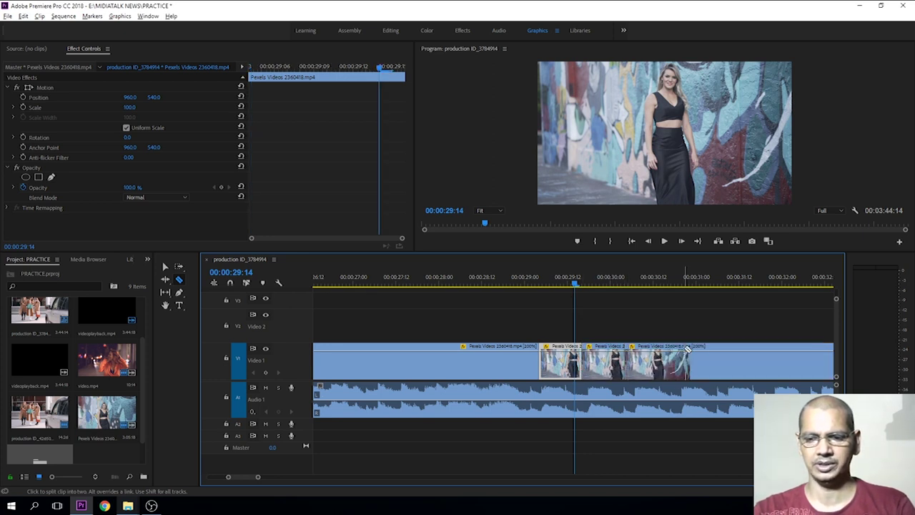
Play and scrub past the new cuts, pan the timeline, and enlarge the timeline panel slightly.
key(v)
click(549, 283)
key(space)
drag(571, 287, 676, 296)
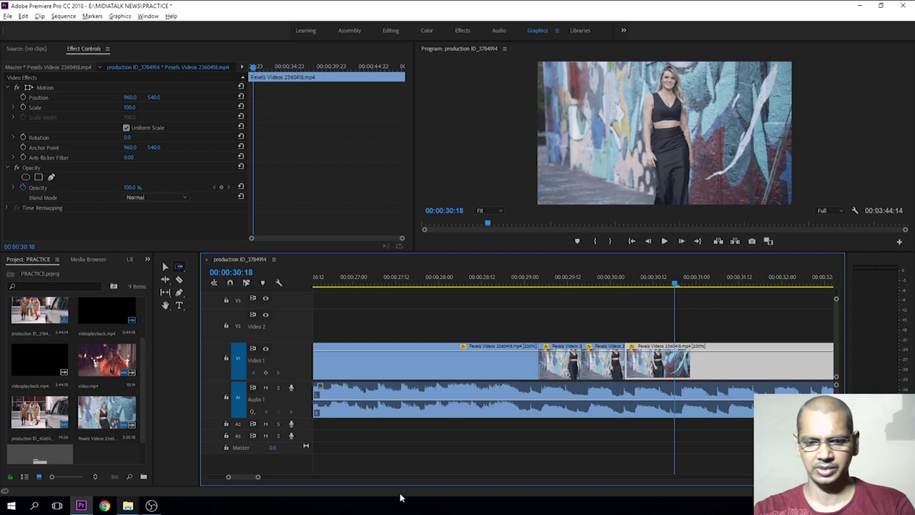
scroll(254, 477, up, 6)
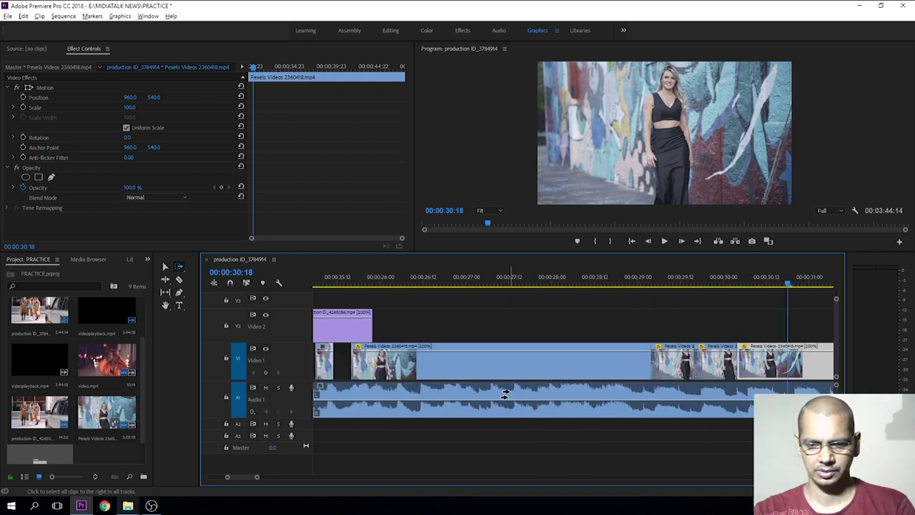
key(h)
drag(666, 407, 511, 407)
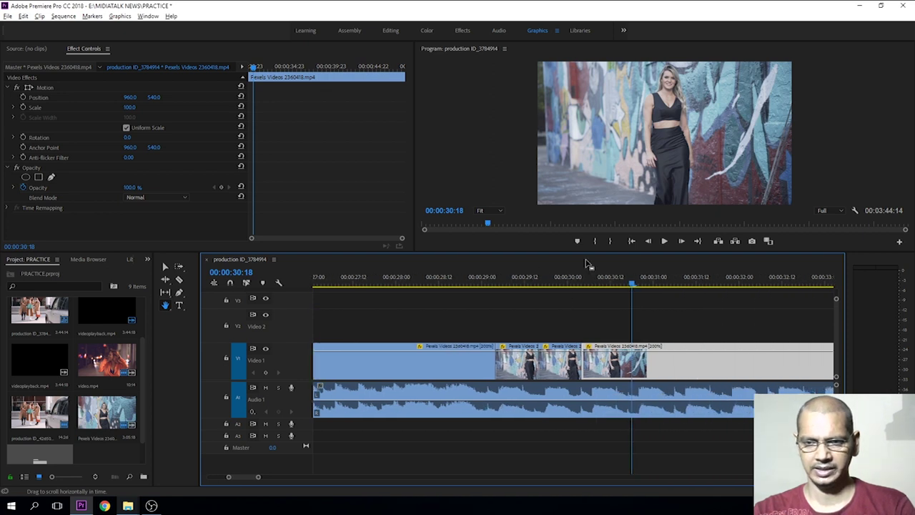
drag(567, 251, 566, 243)
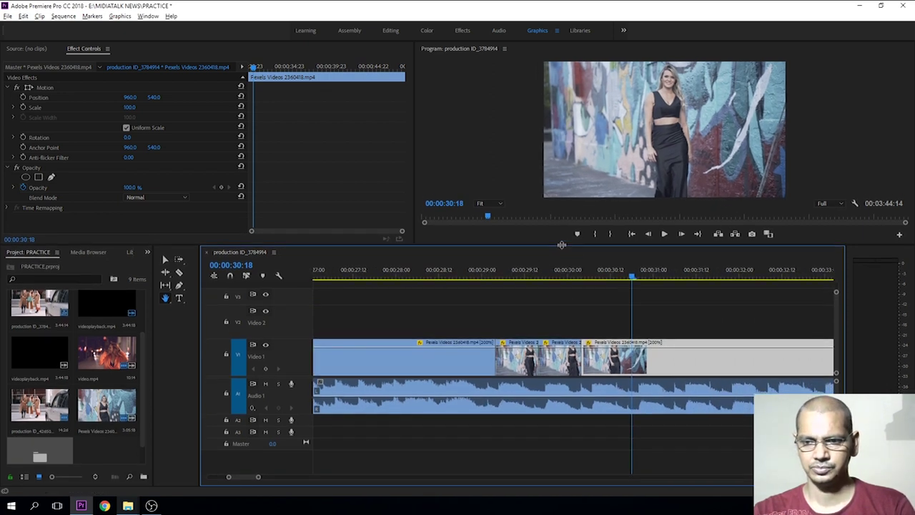
Cut two more Video 1 pieces, lock Audio 1, then cut two more further along.
key(c)
click(619, 364)
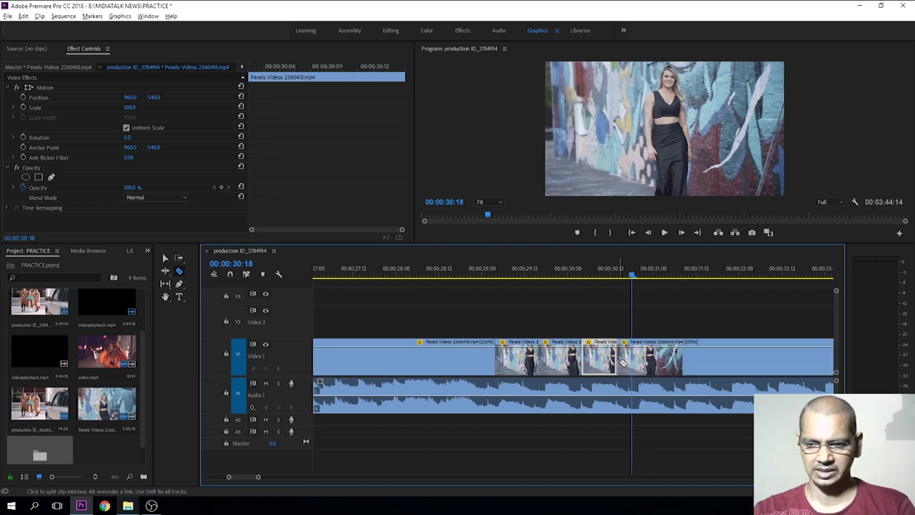
click(664, 362)
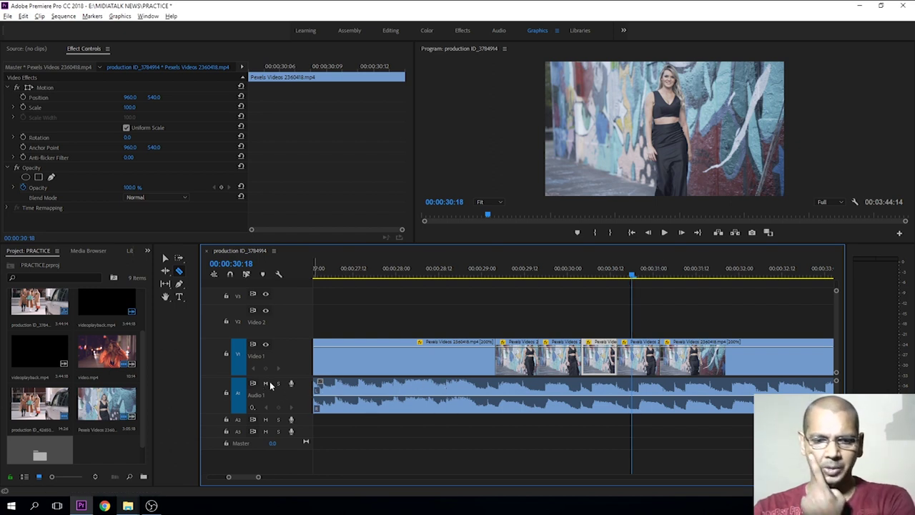
click(225, 393)
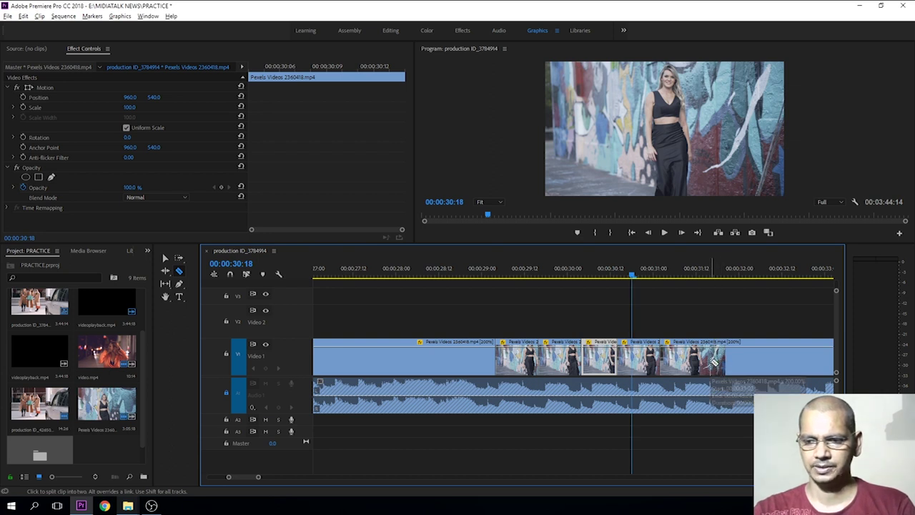
click(714, 361)
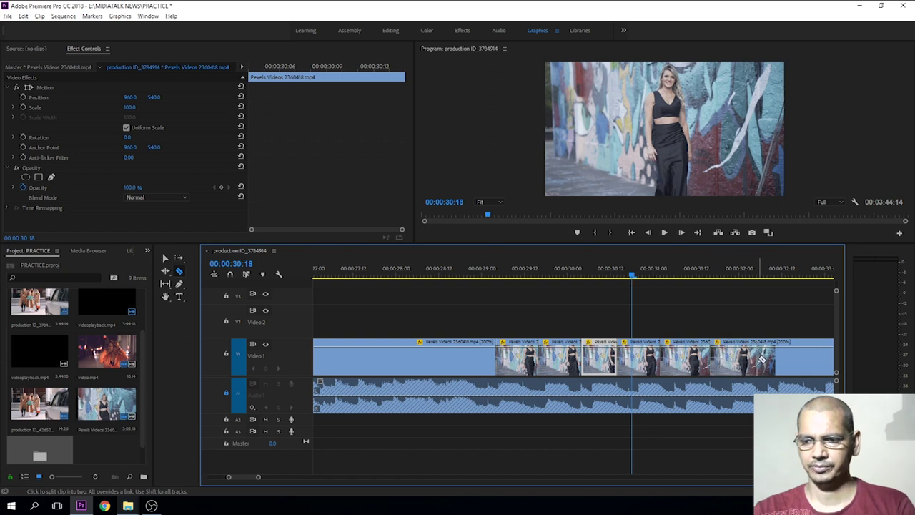
click(756, 359)
key(h)
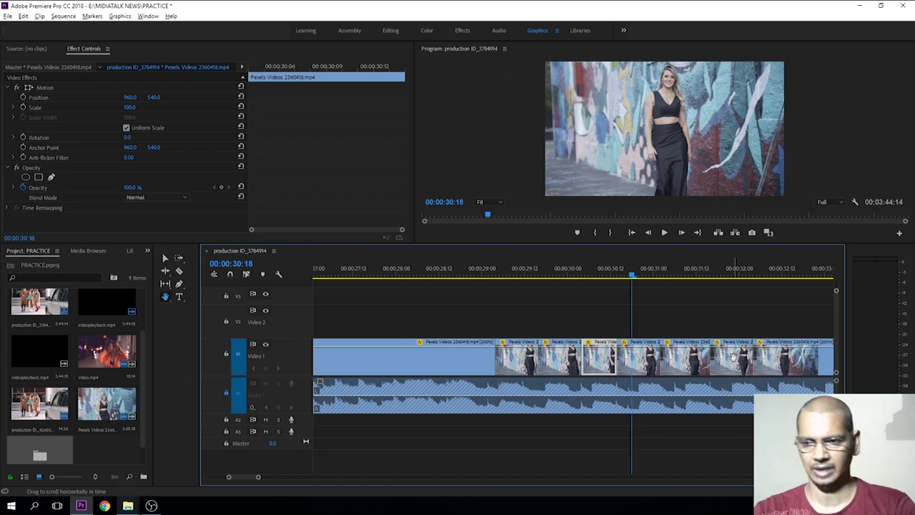
drag(754, 363, 658, 360)
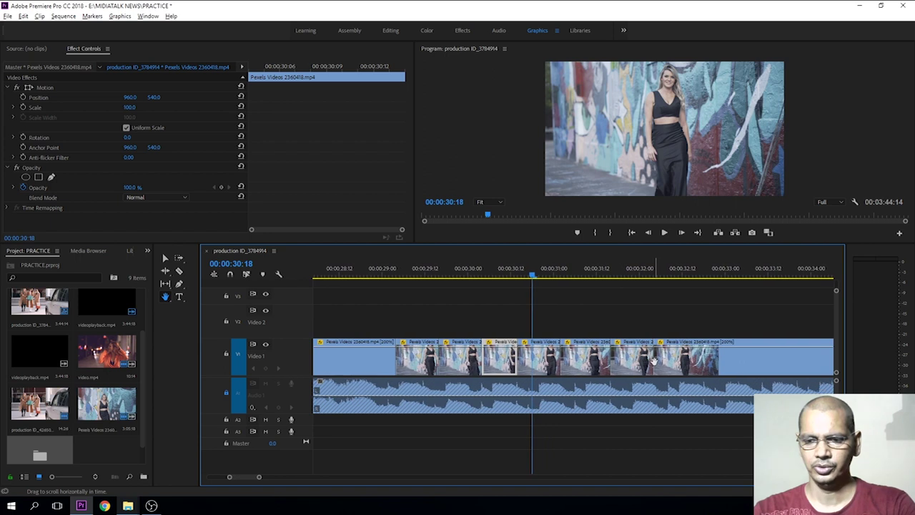
key(c)
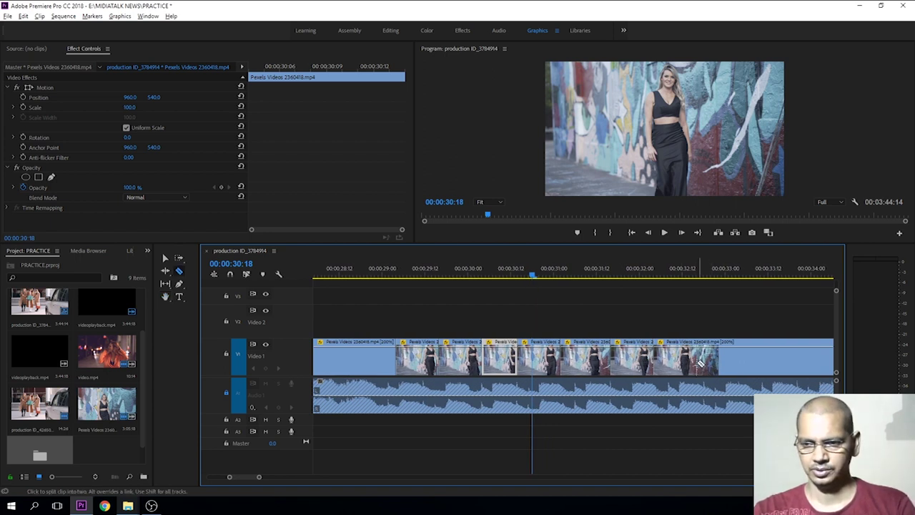
Razor-cut the Video 1 clip at 00:00:32:16 and 00:00:33:10.
click(639, 278)
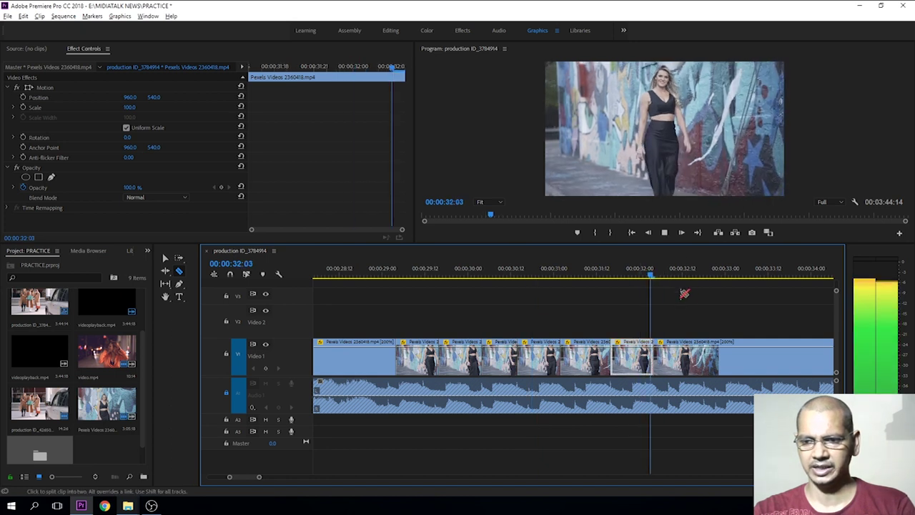
drag(640, 278, 675, 286)
drag(715, 334, 723, 324)
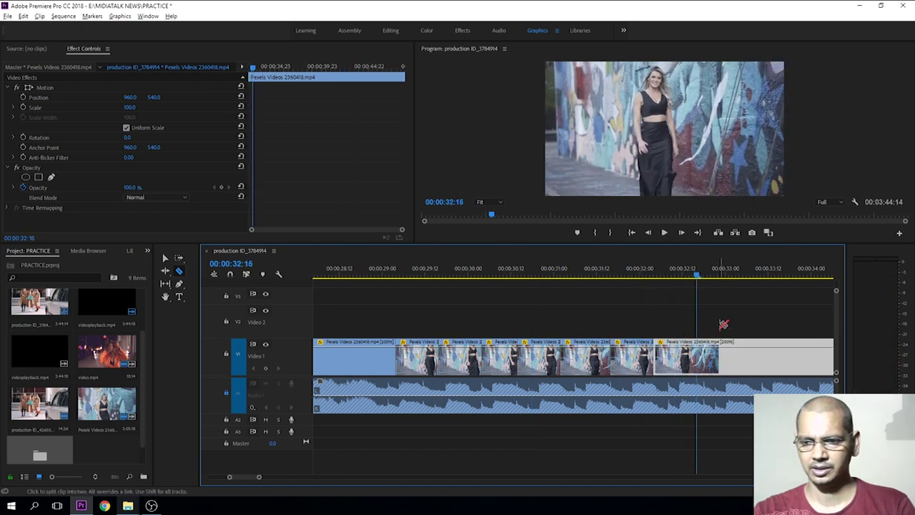
click(697, 358)
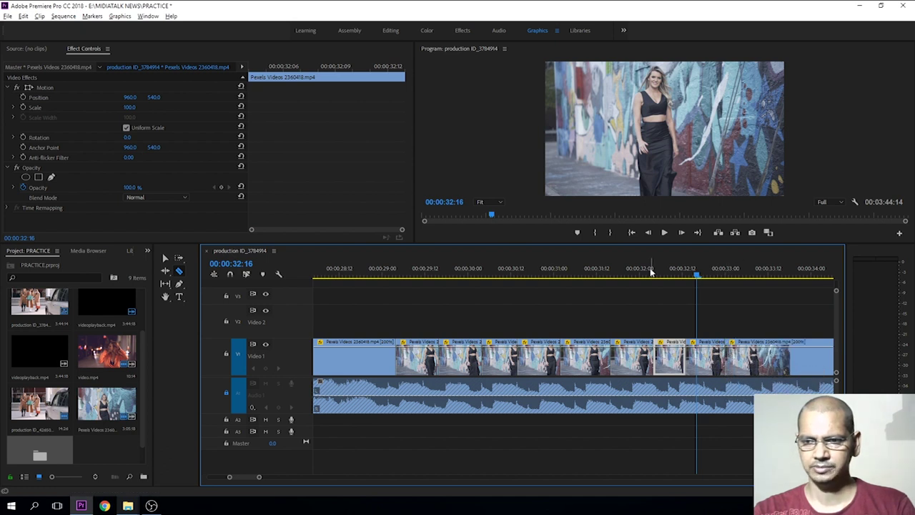
click(744, 283)
drag(747, 285, 764, 300)
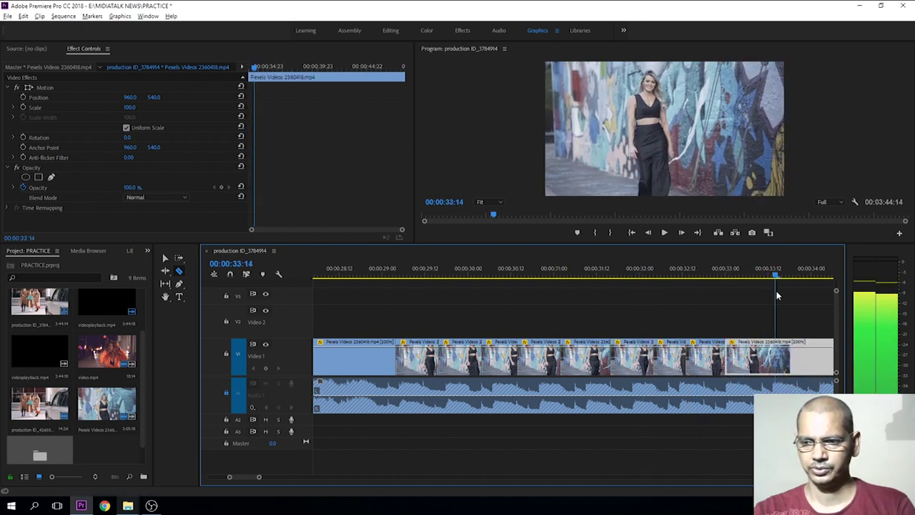
click(762, 357)
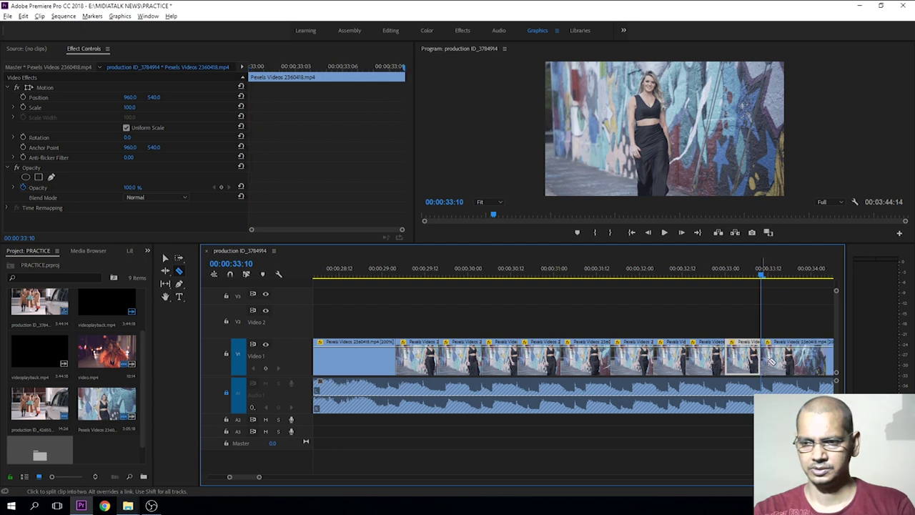
Pan toward the clip's end, make three more short cuts, and zoom the timeline out.
key(h)
drag(743, 365, 591, 358)
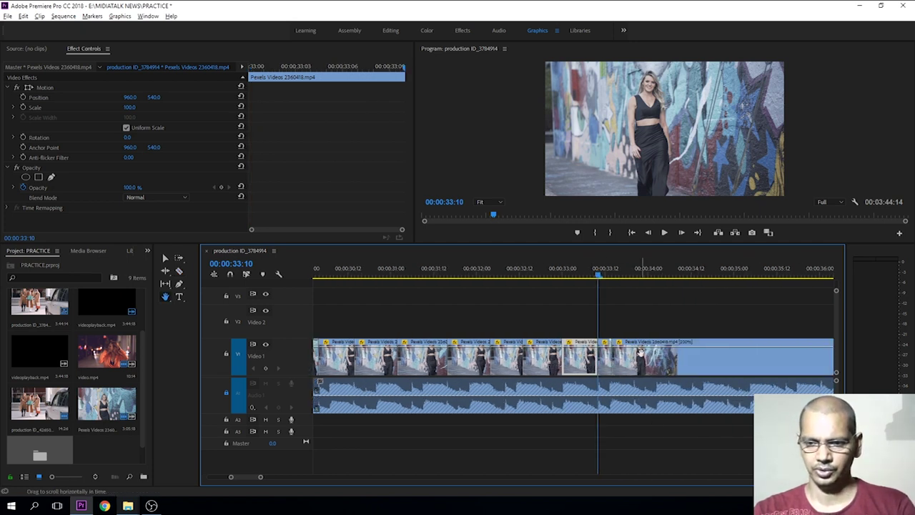
key(c)
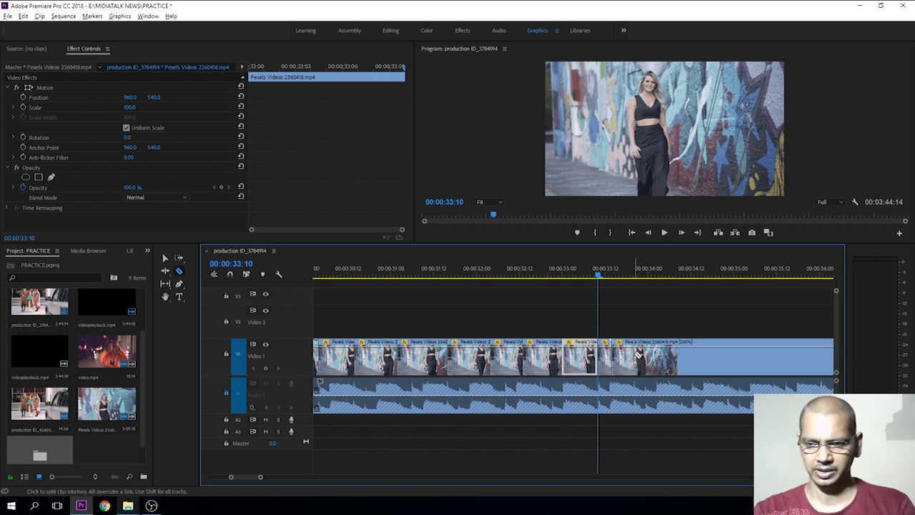
key(space)
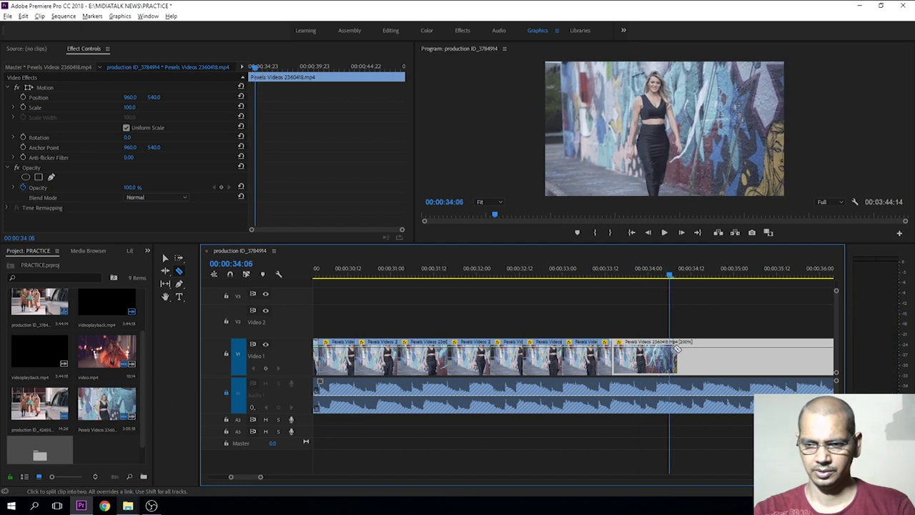
click(654, 358)
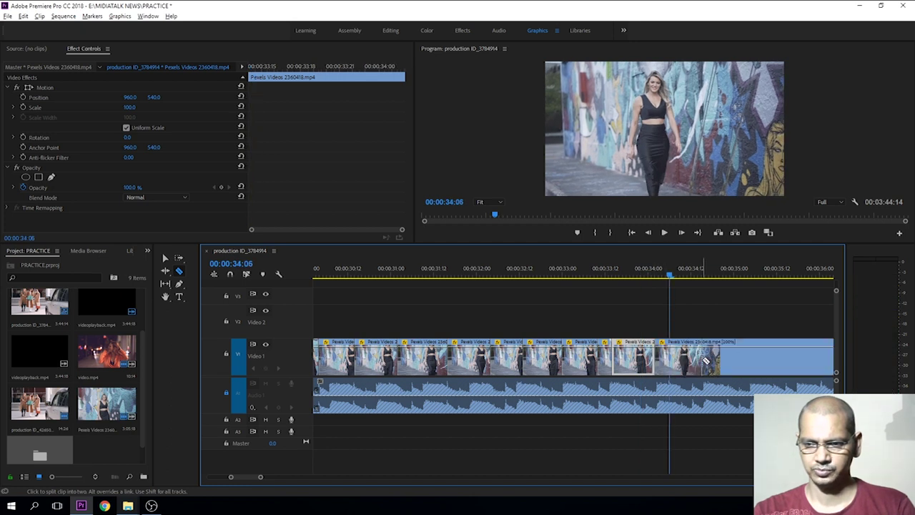
click(707, 362)
click(754, 359)
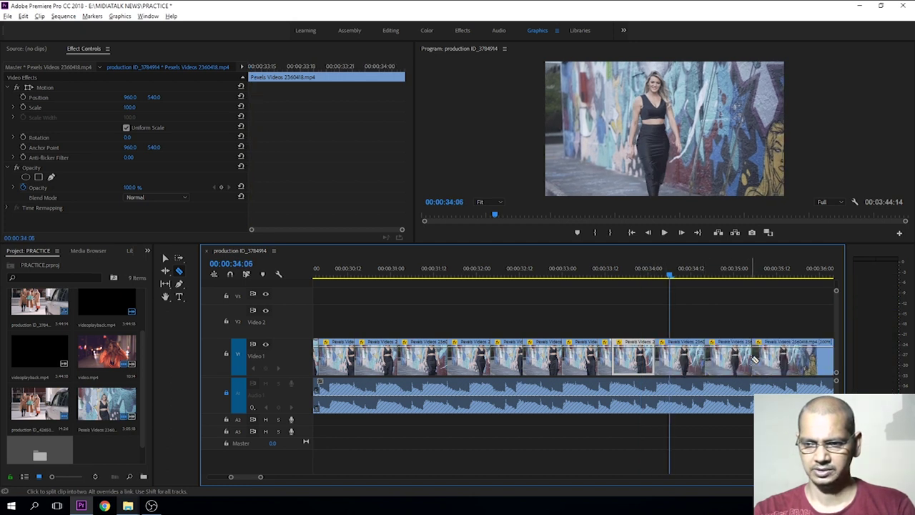
scroll(746, 360, down, 1)
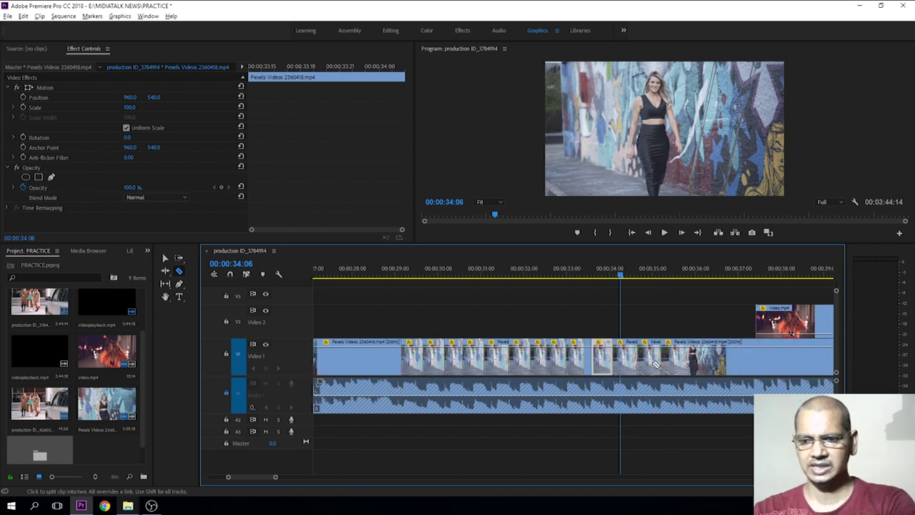
scroll(668, 365, down, 1)
key(minus)
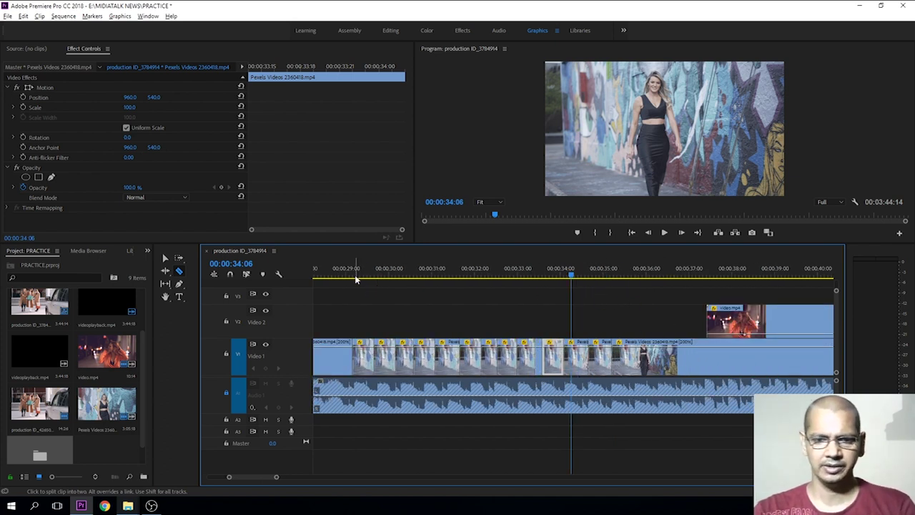
Return the playhead to 00:00:29:06, reframe the timeline view around the cuts, and deselect the clip.
click(355, 277)
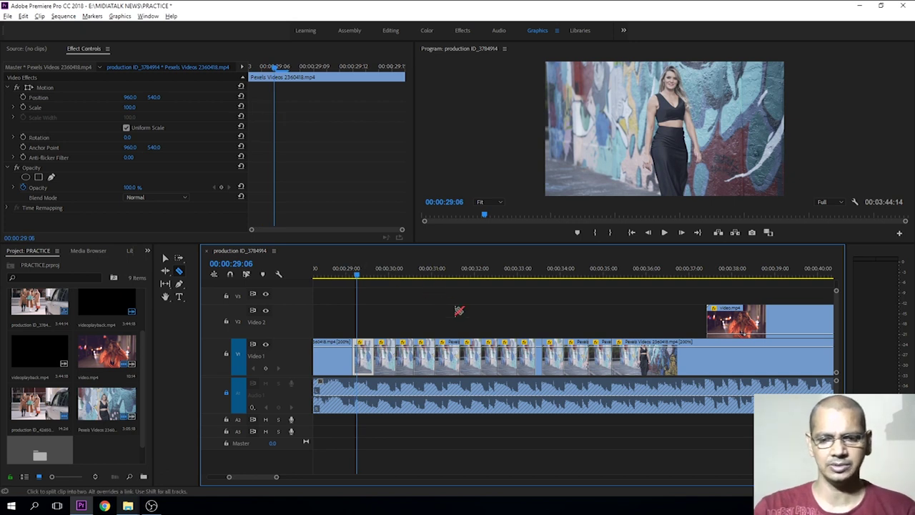
key(minus)
key(equal)
key(h)
drag(686, 445, 510, 444)
key(a)
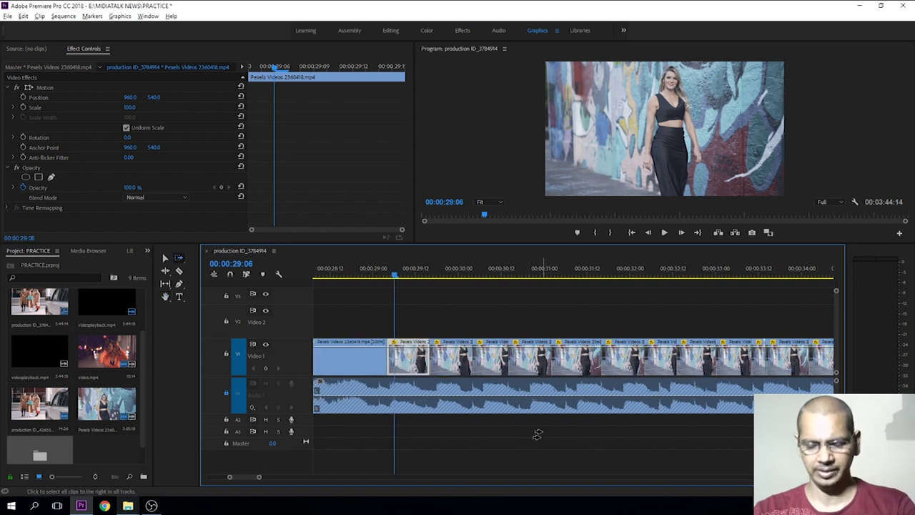
key(minus)
key(equal)
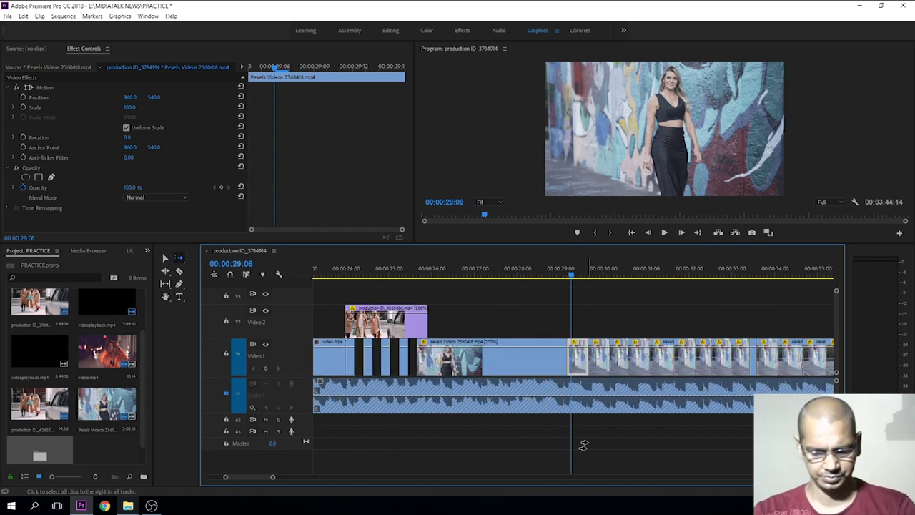
click(595, 444)
key(h)
mouse_move(623, 440)
mouse_down()
mouse_move(581, 441)
mouse_move(525, 396)
mouse_up()
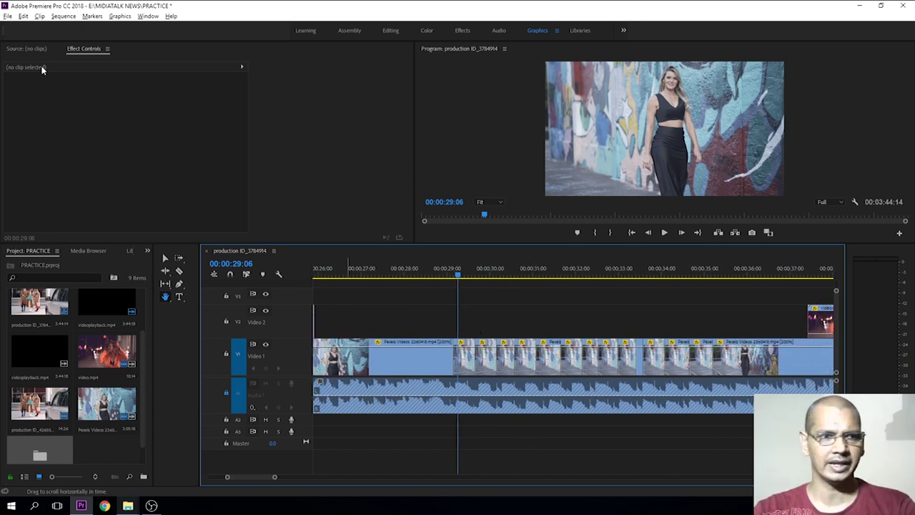
Select the 00:00:29:06 piece, activate its Motion effect, and enlarge the Program Monitor.
click(75, 50)
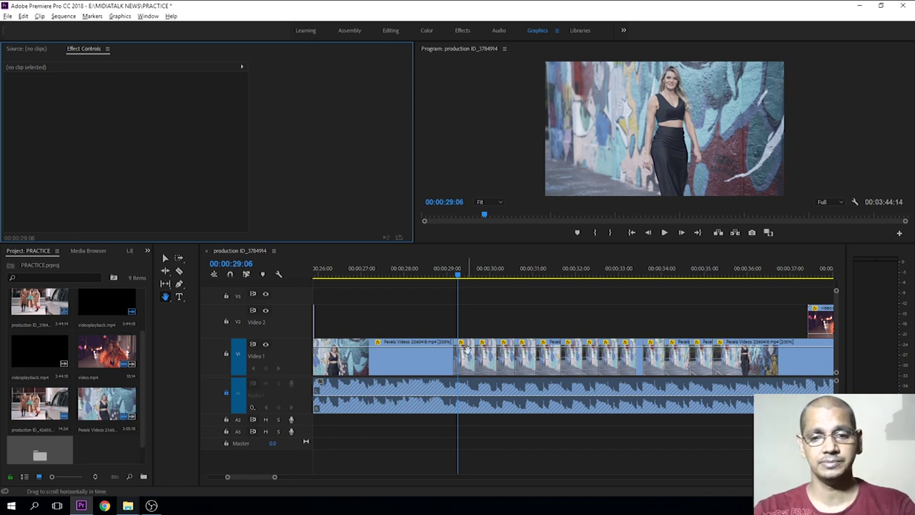
click(165, 257)
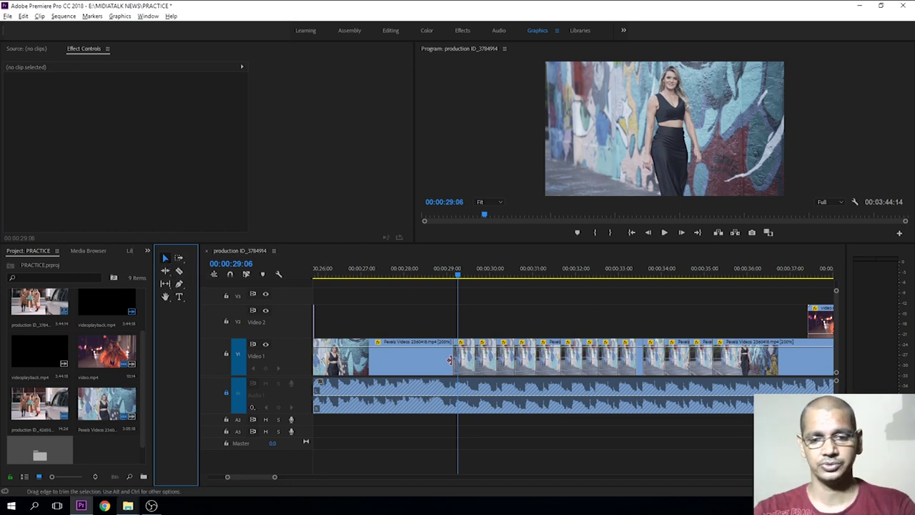
click(466, 362)
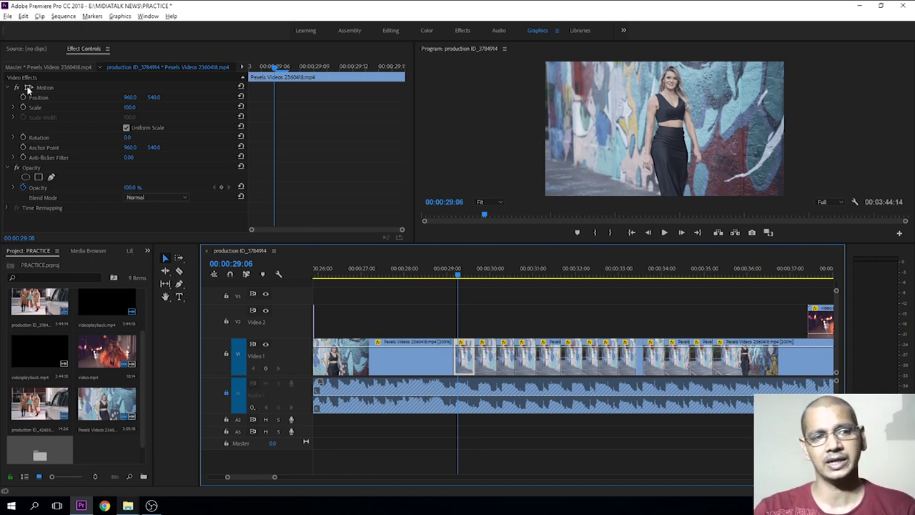
click(27, 88)
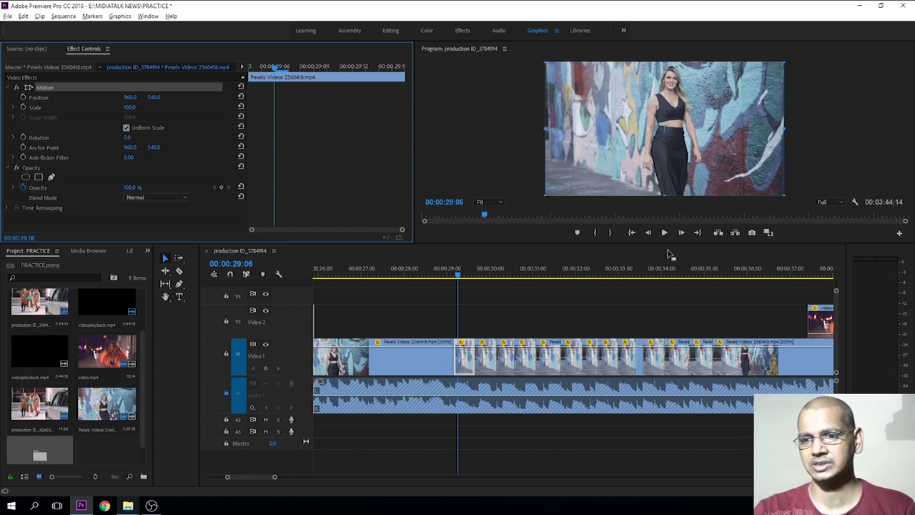
drag(667, 242, 675, 291)
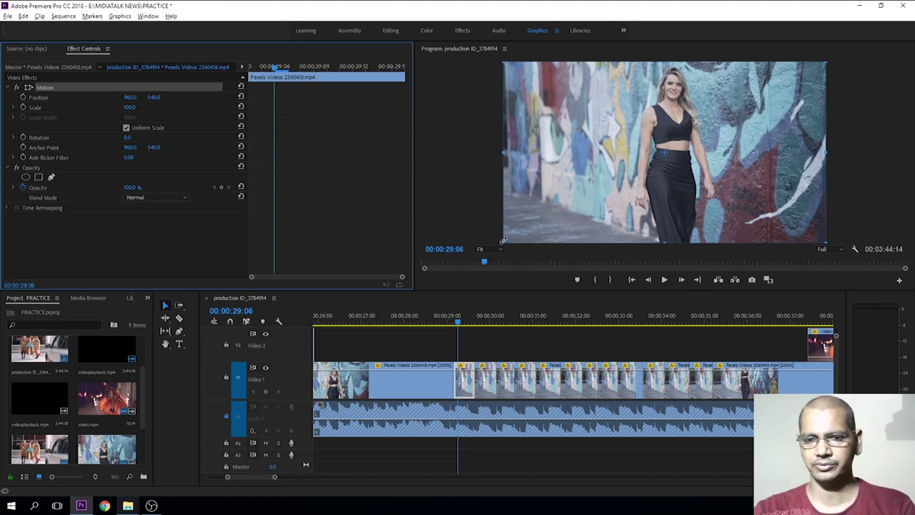
Scale the first piece to 130.4 and the second to 137.8, shifting each frame.
drag(503, 240, 435, 271)
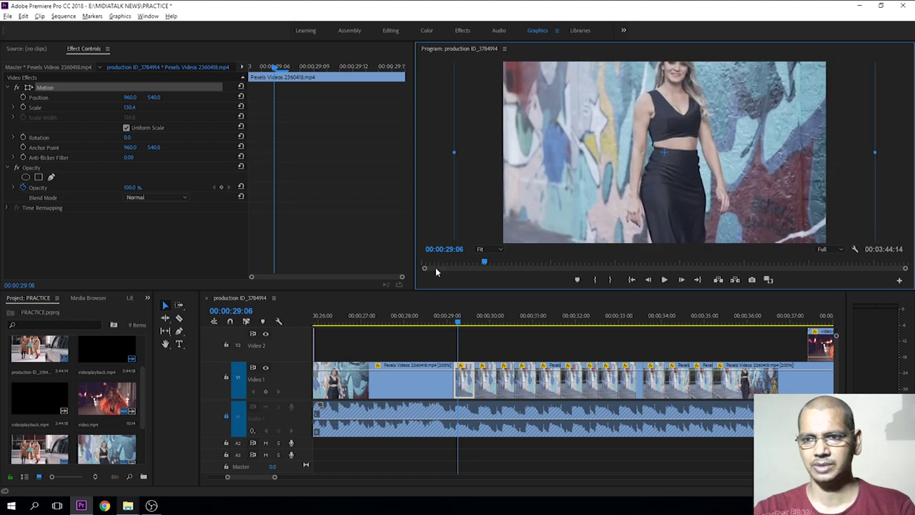
drag(678, 101, 643, 122)
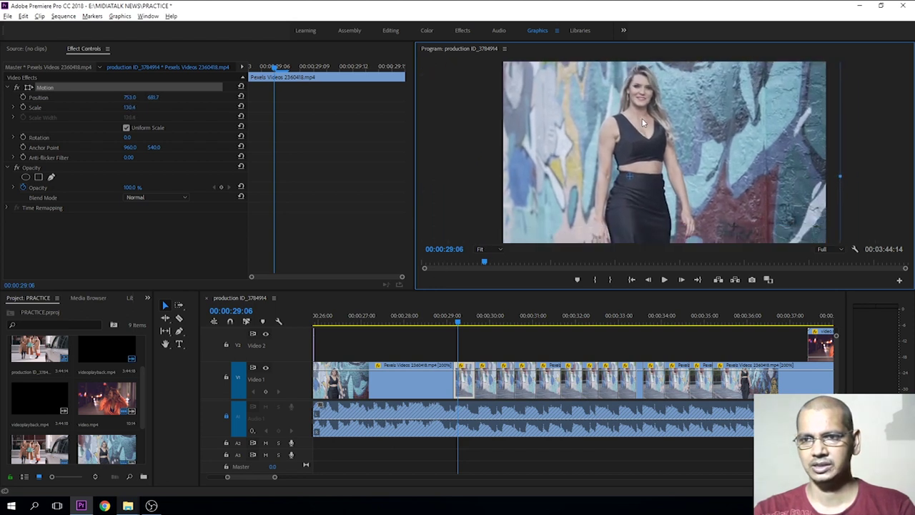
click(483, 321)
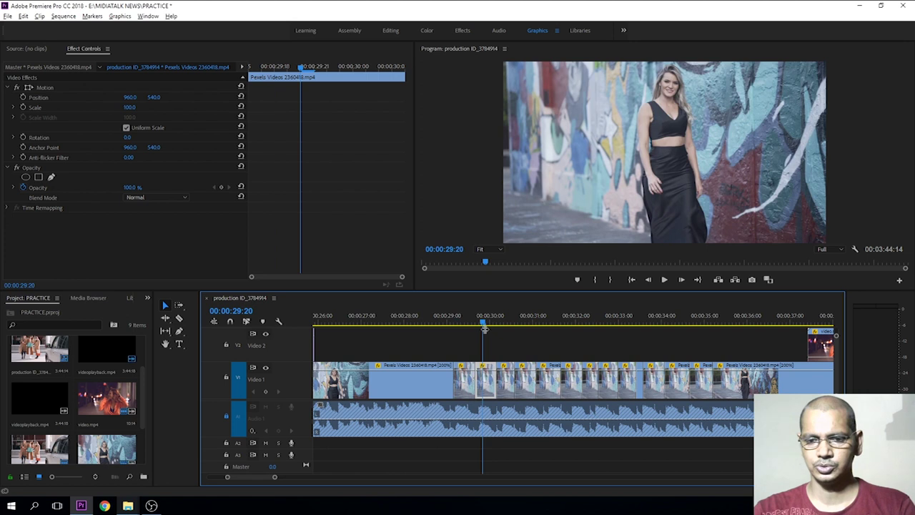
click(38, 87)
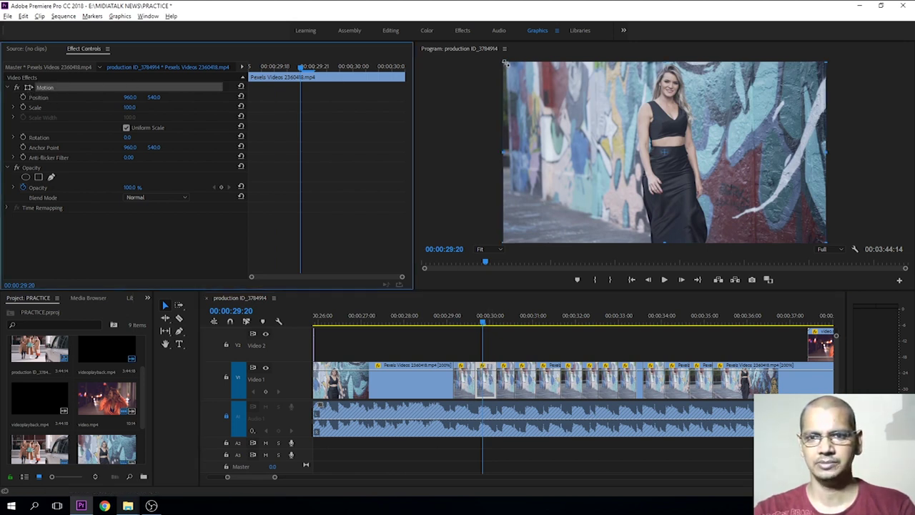
drag(506, 63, 399, 29)
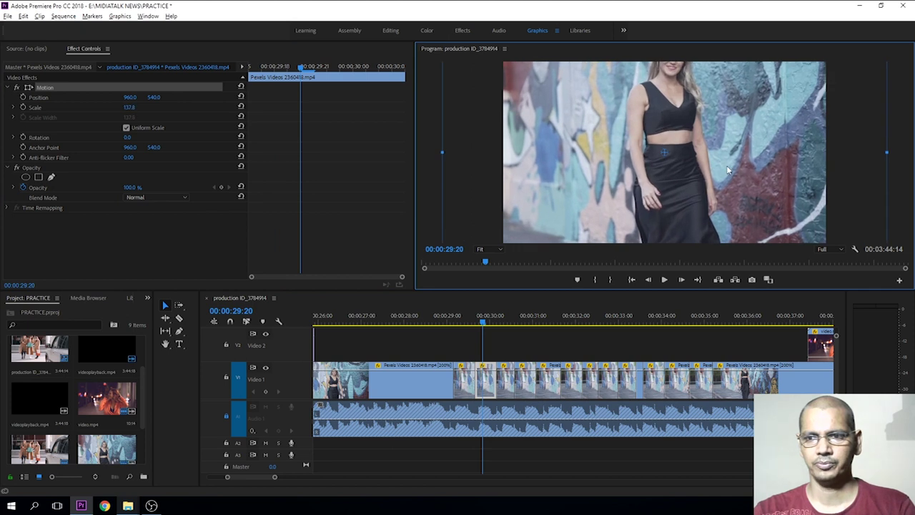
drag(728, 169, 724, 140)
drag(482, 319, 504, 319)
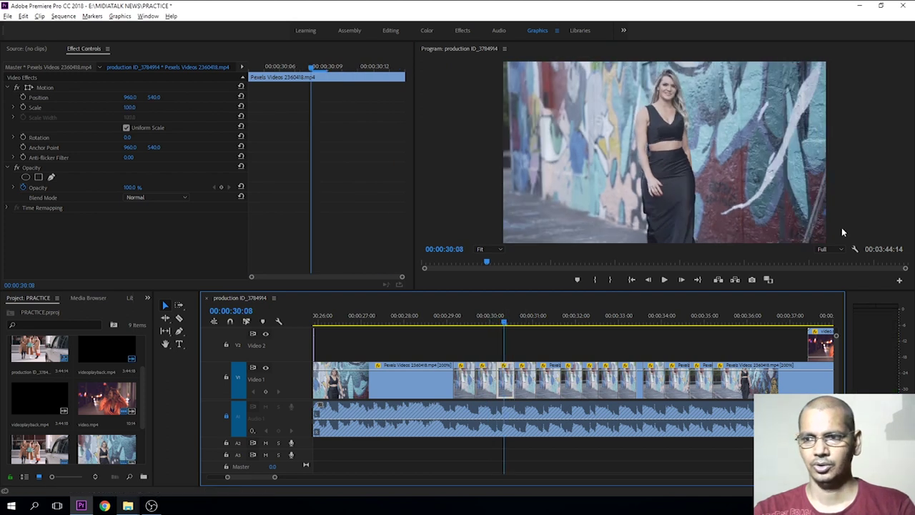
Punch the third piece in to Scale 190.4 at Position 880.6, 290.6.
click(28, 88)
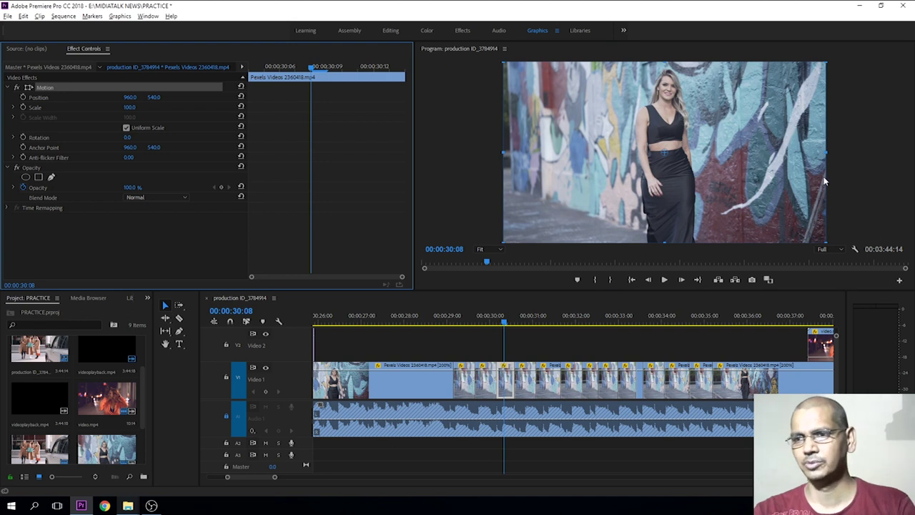
drag(824, 151, 901, 142)
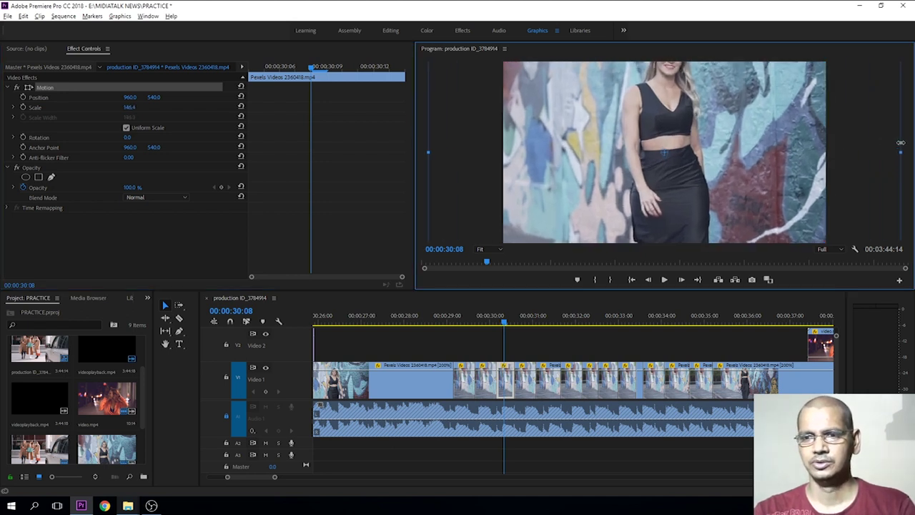
drag(686, 224, 672, 189)
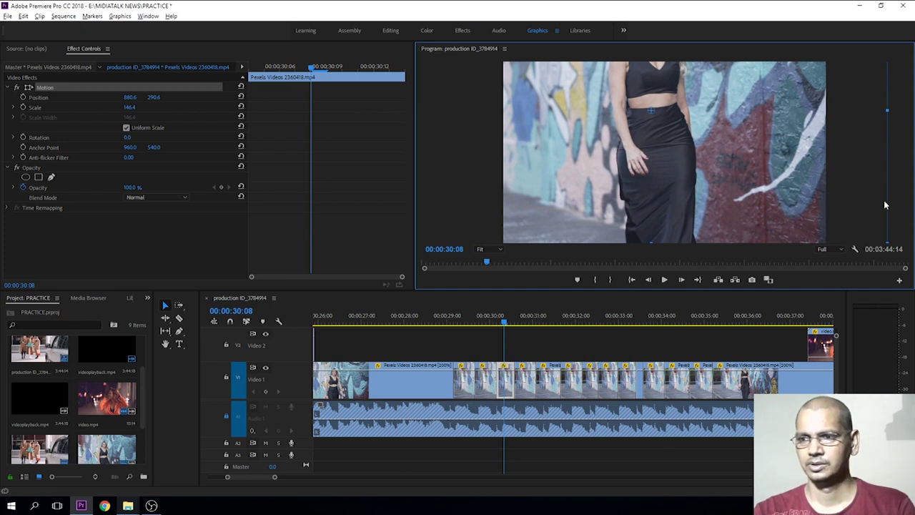
drag(129, 108, 164, 107)
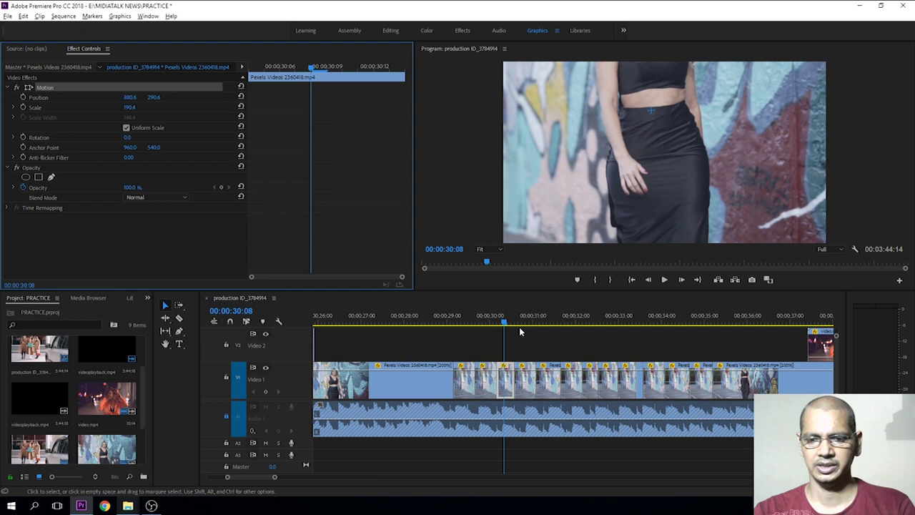
click(523, 323)
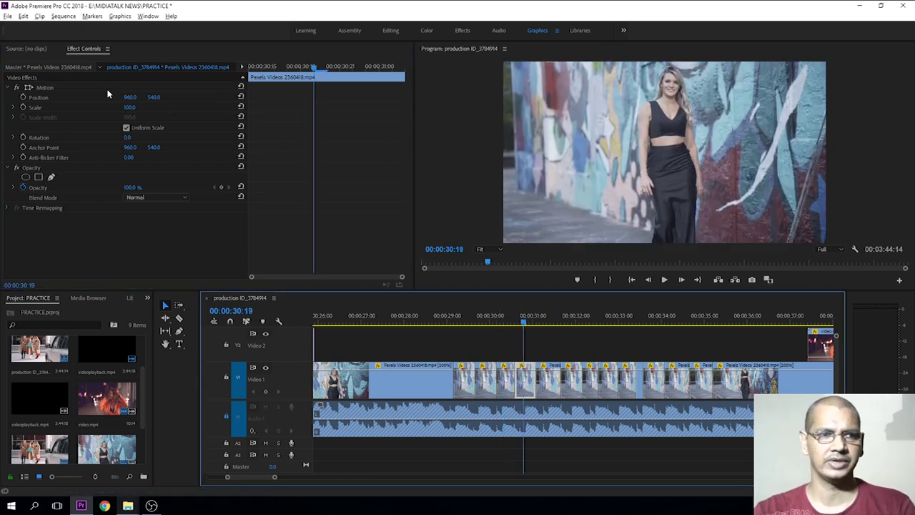
Punch the 00:00:30:19 piece in to Scale 184.0 at Position 920.3, 968.0.
click(28, 87)
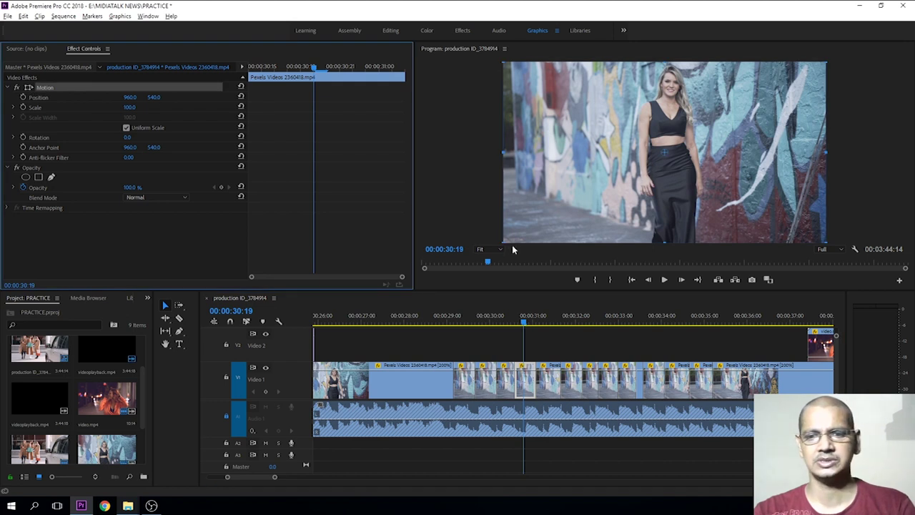
drag(504, 241, 434, 281)
drag(690, 132, 694, 168)
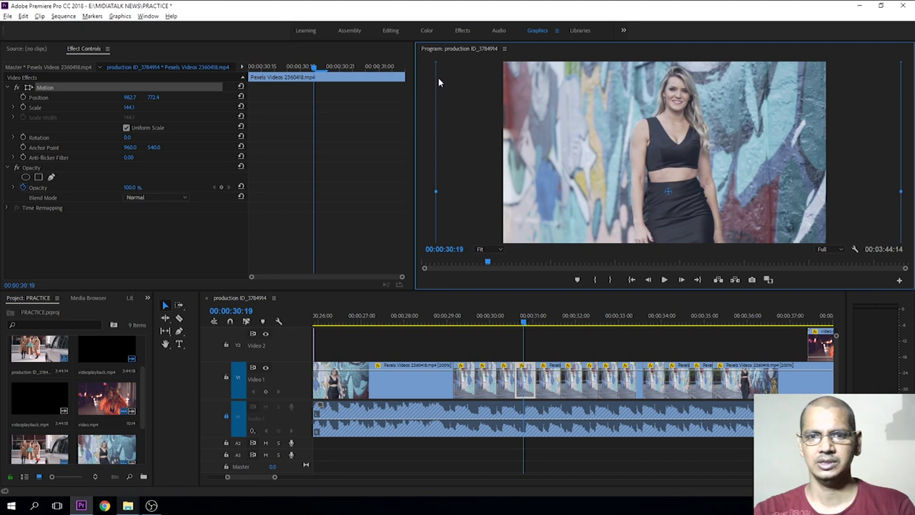
drag(128, 107, 157, 107)
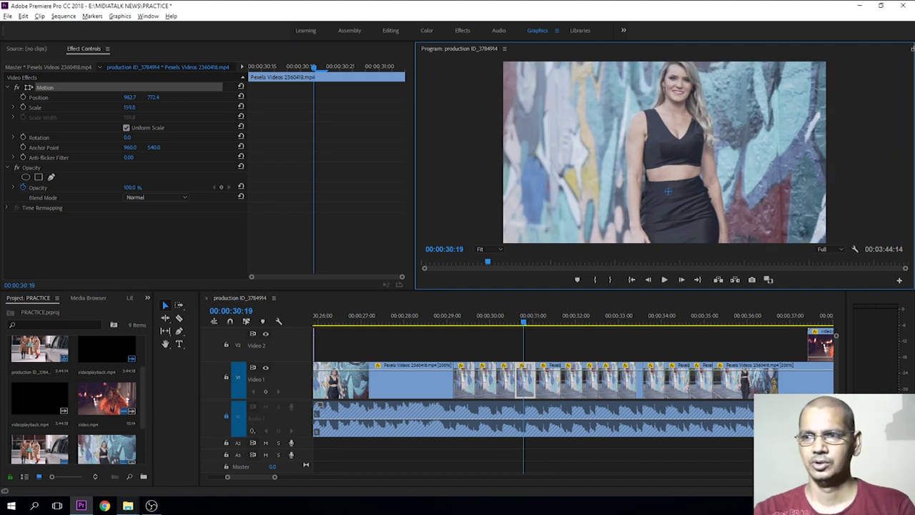
drag(708, 134, 688, 170)
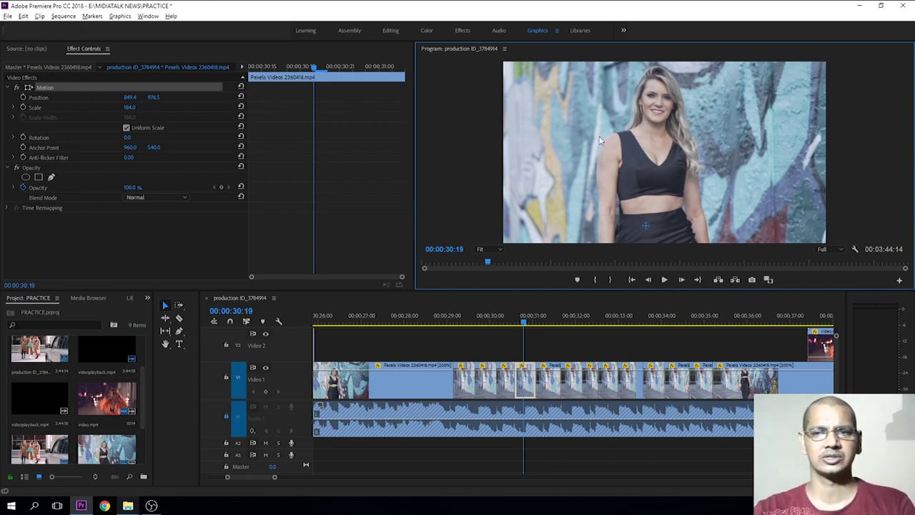
drag(576, 106, 619, 94)
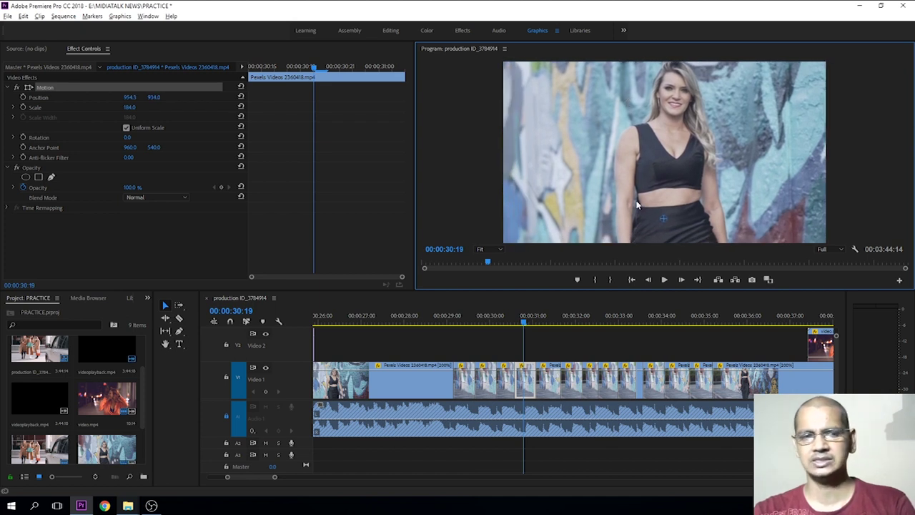
drag(632, 202, 630, 211)
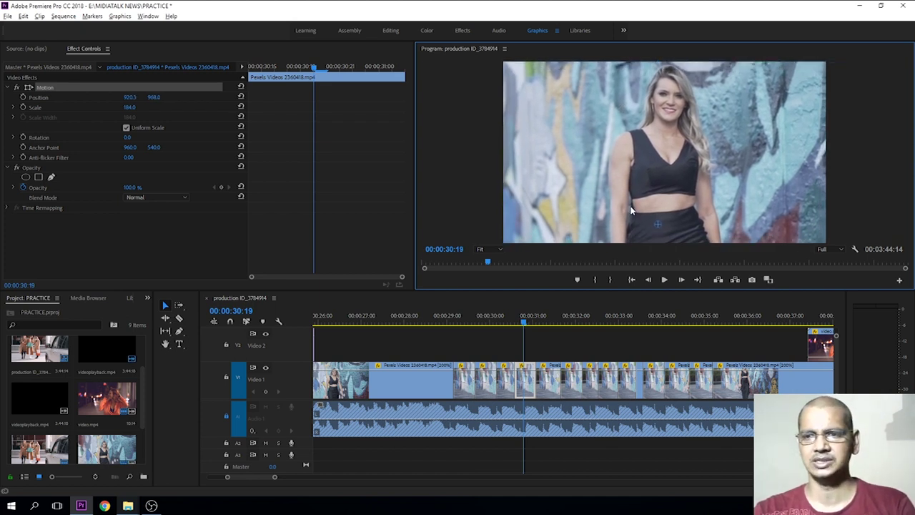
click(555, 316)
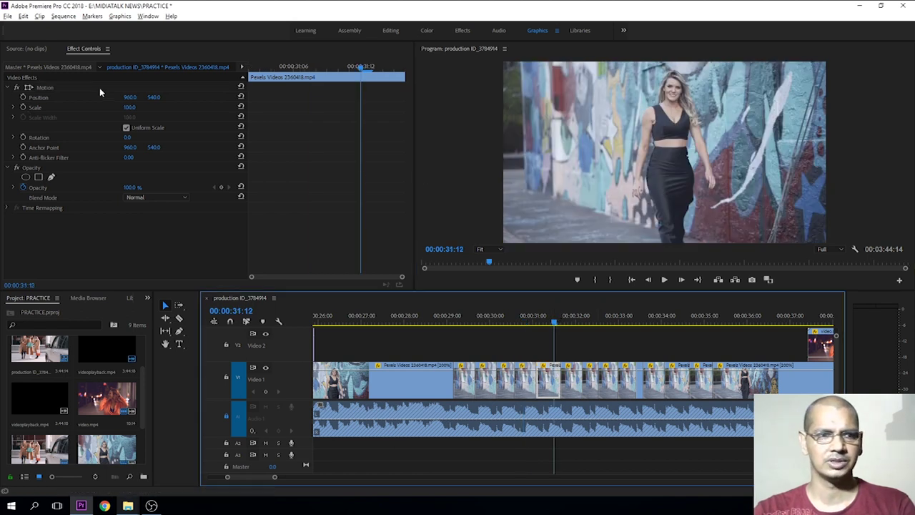
With the monitor at 10%, scale the 00:00:31:12 piece to 350.2 at Position 900.0, 1238.0.
click(30, 87)
drag(502, 154, 354, 171)
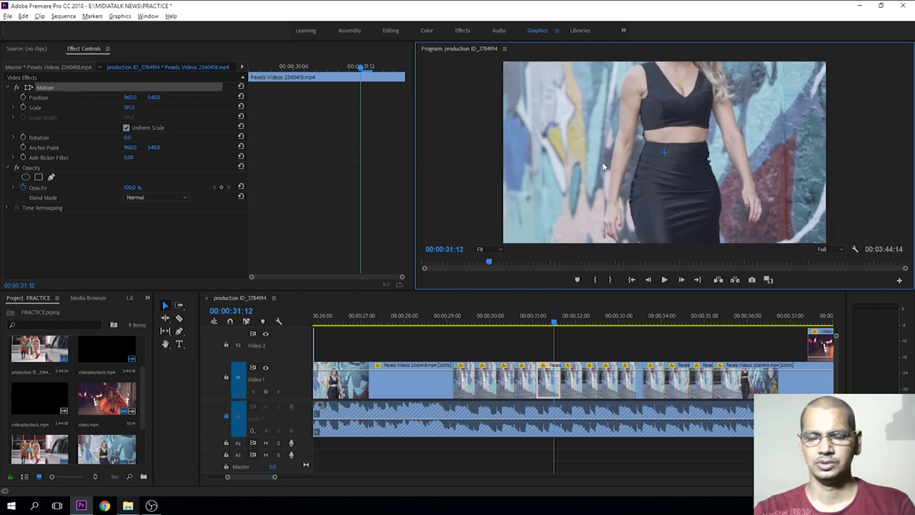
click(489, 252)
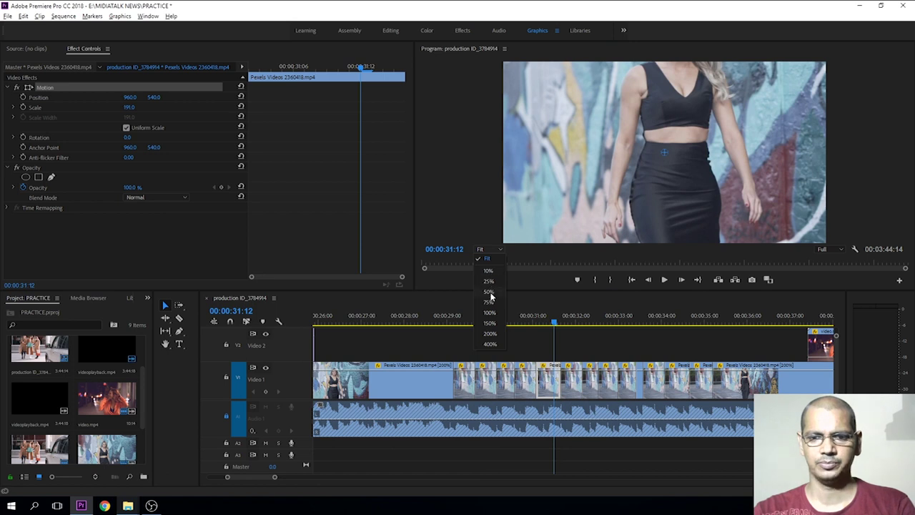
click(489, 291)
click(486, 251)
click(487, 275)
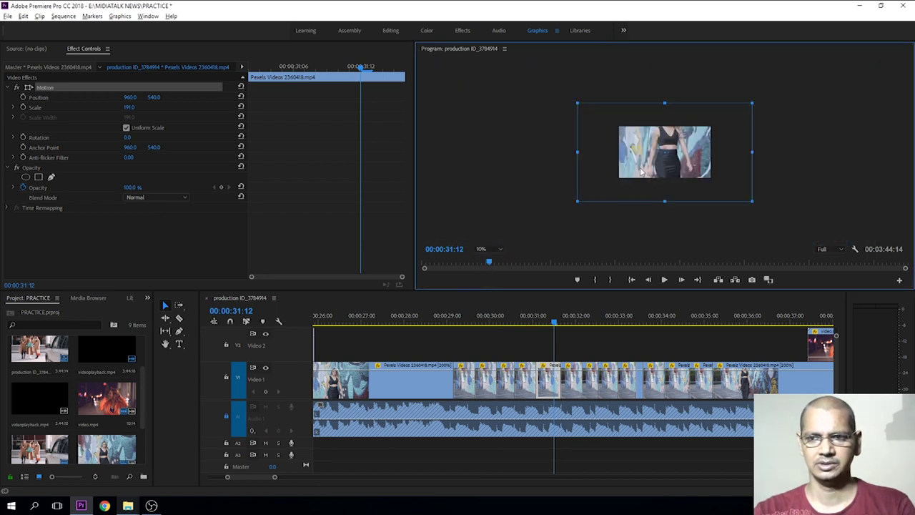
drag(578, 200, 535, 243)
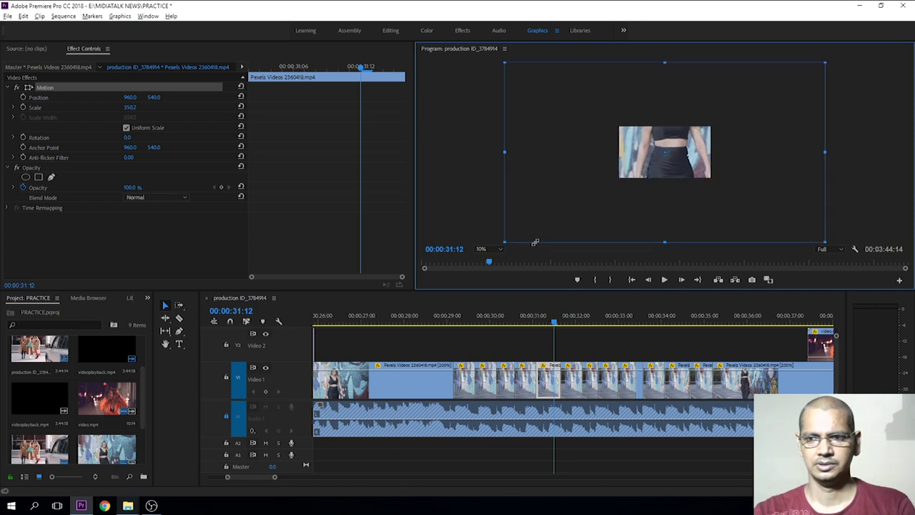
drag(664, 152, 678, 193)
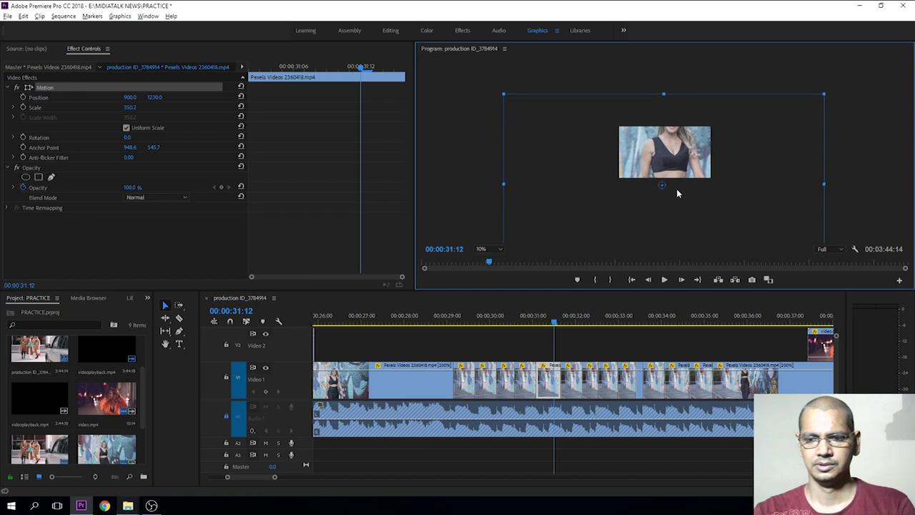
Set the monitor to 25%, then scale the 00:00:31:22 piece to 147.4 and shift it right.
click(575, 383)
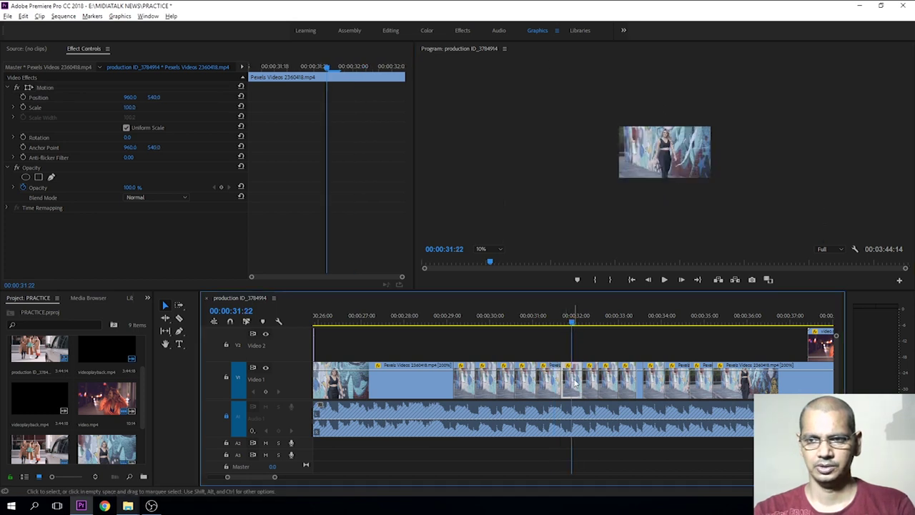
click(491, 250)
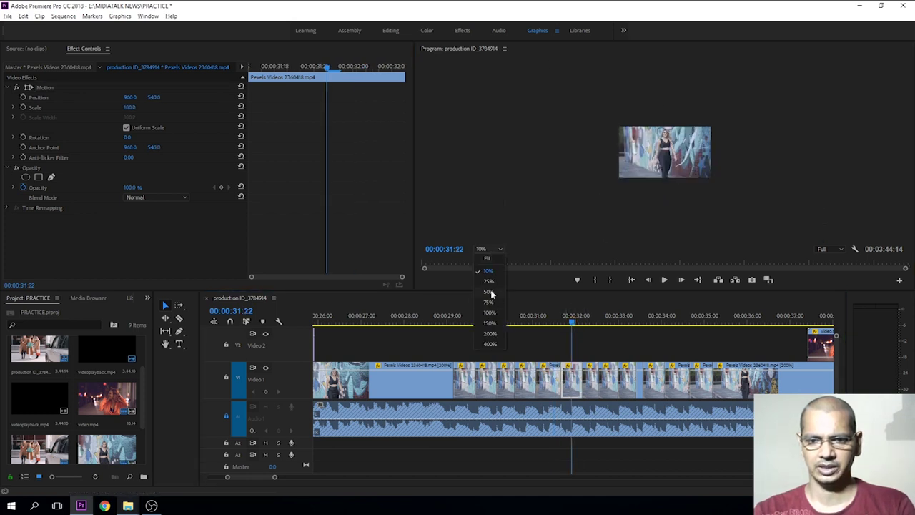
click(490, 292)
click(489, 251)
click(487, 260)
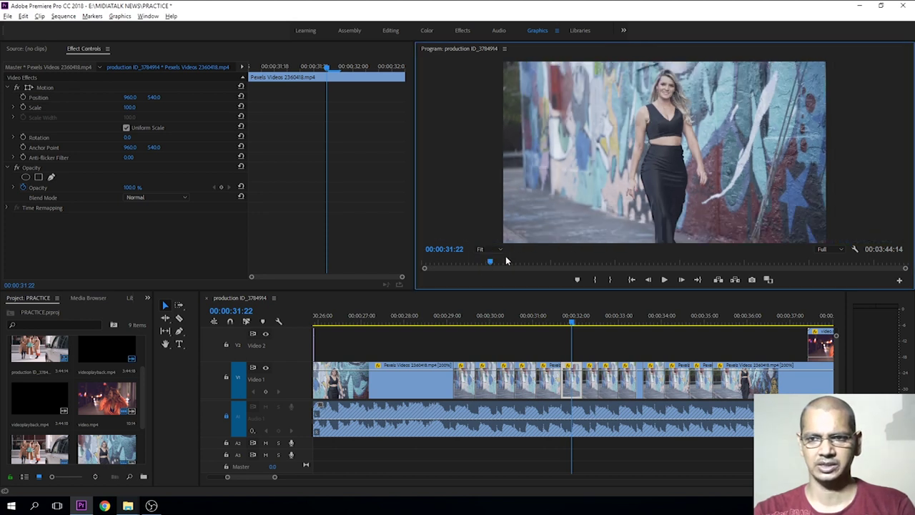
click(485, 250)
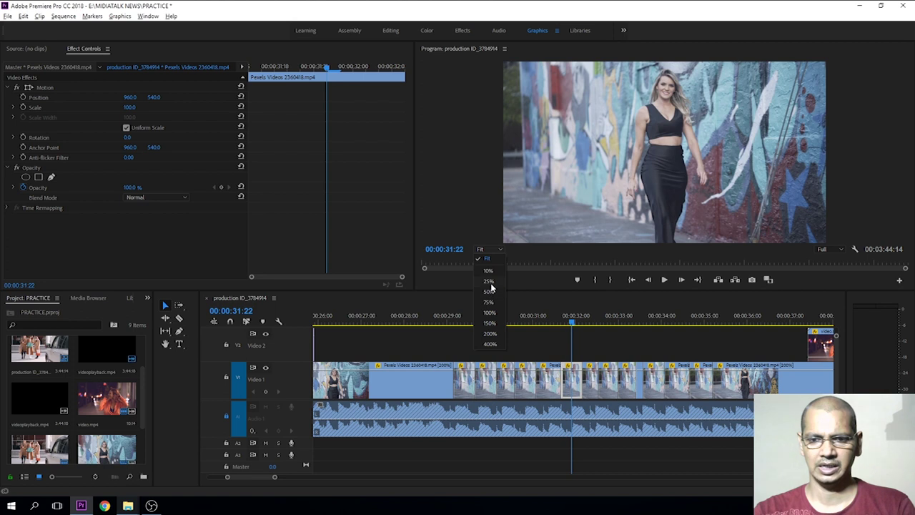
click(491, 284)
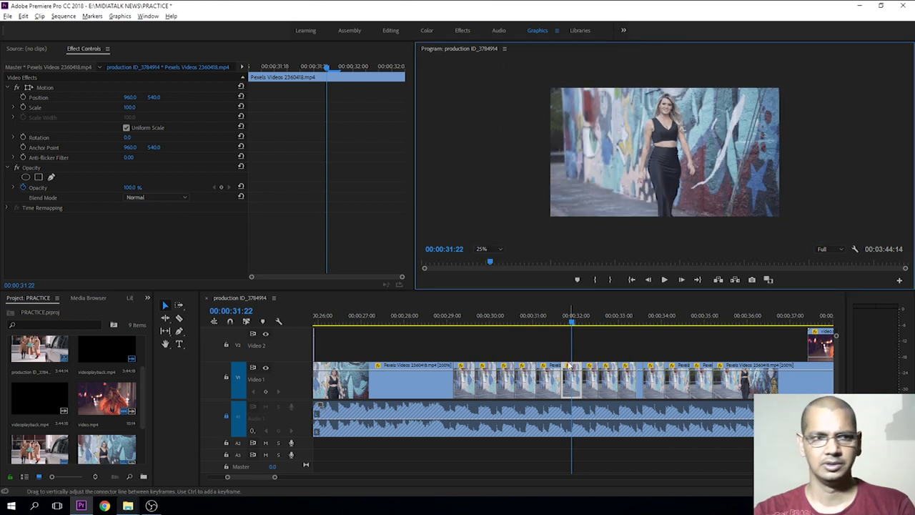
click(27, 88)
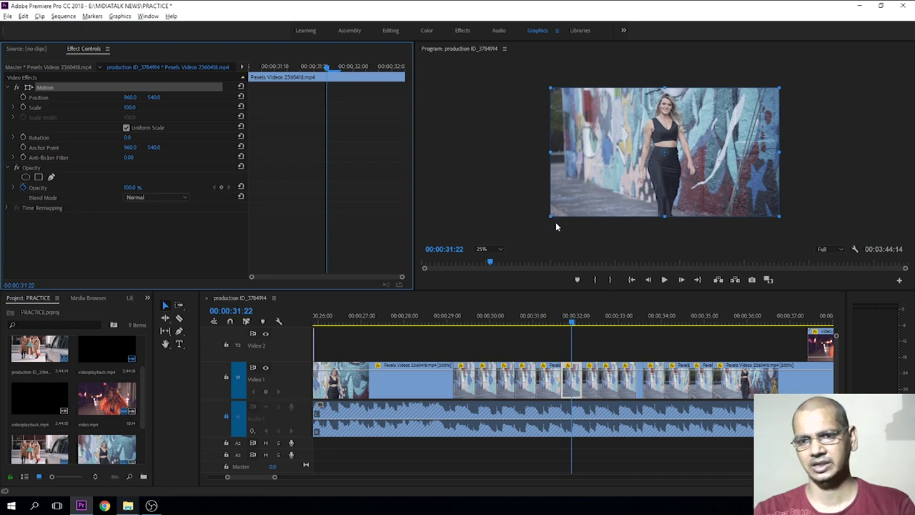
drag(552, 219, 498, 246)
drag(643, 162, 684, 161)
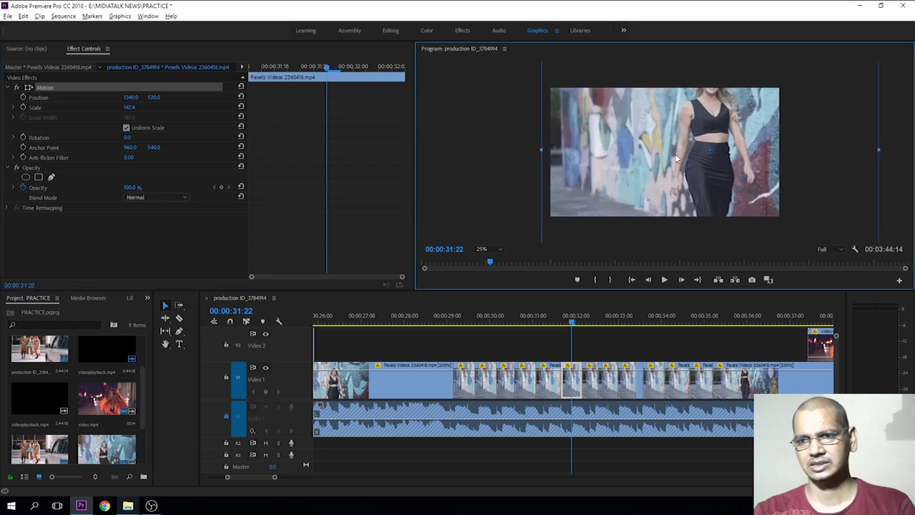
Scale the 00:00:32:05 piece to 159.3 and shift its frame left.
click(585, 320)
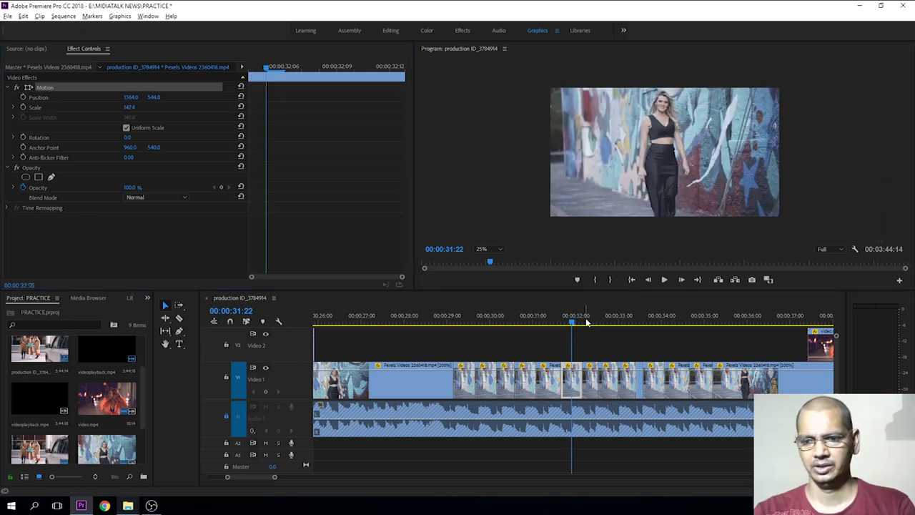
click(562, 213)
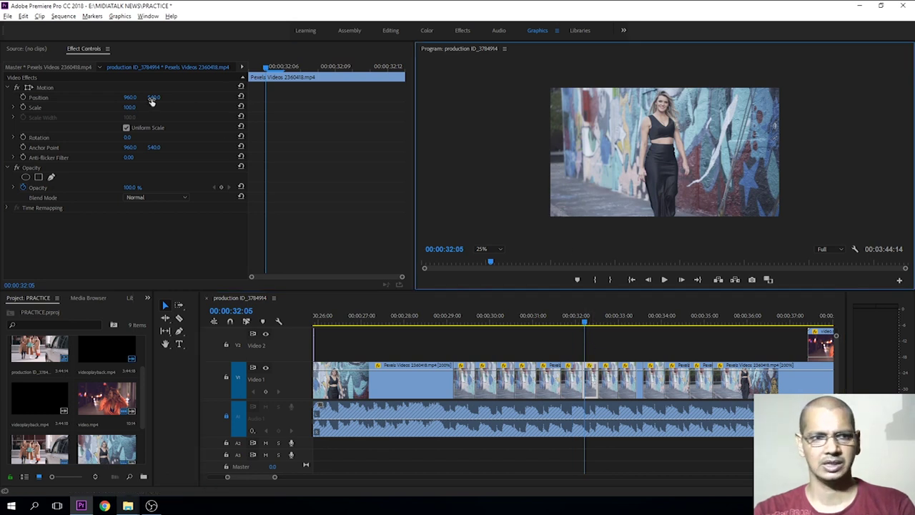
click(25, 89)
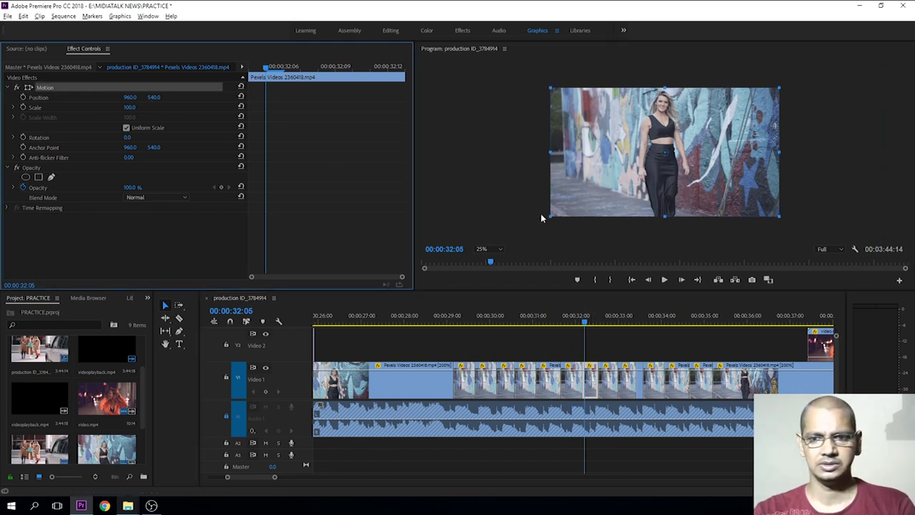
click(503, 233)
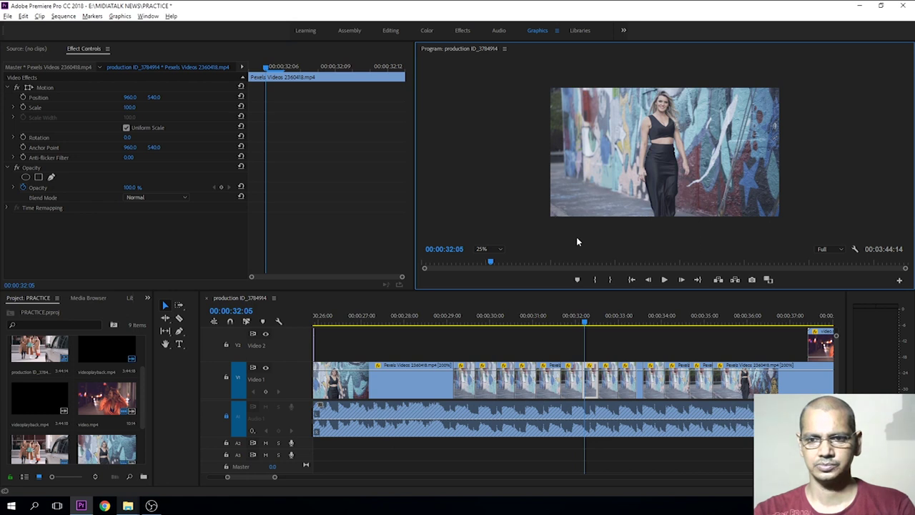
click(592, 308)
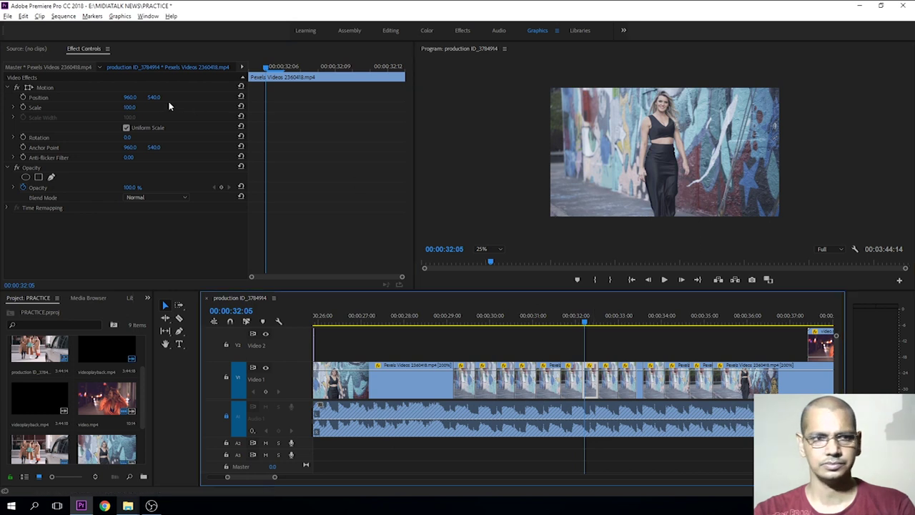
click(29, 87)
drag(549, 215, 429, 209)
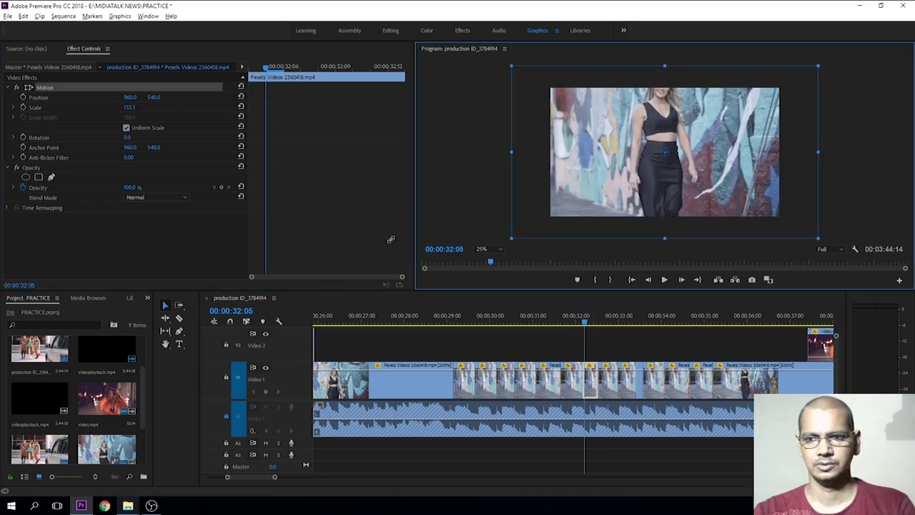
drag(657, 163, 606, 161)
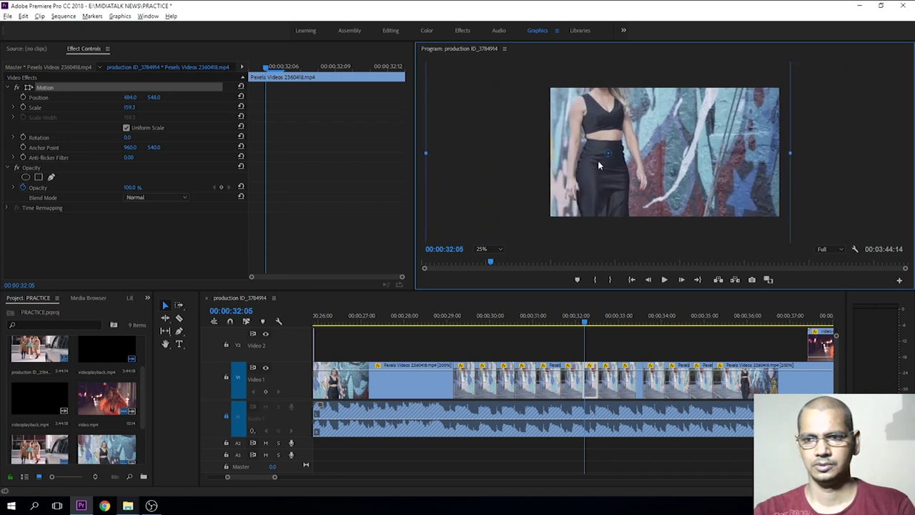
Zoom the 00:00:32:19 piece to 267.4 at Position 1180.0, 1380.0 on the woman's face.
click(608, 316)
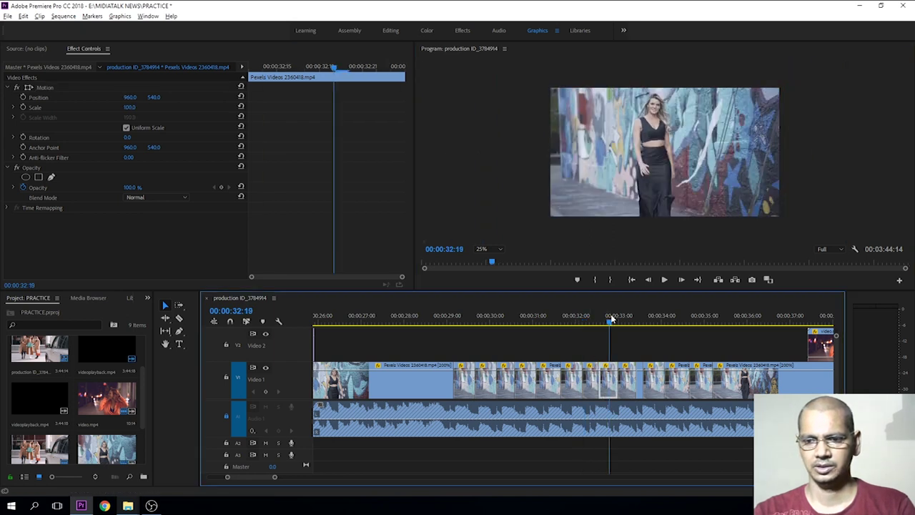
click(29, 88)
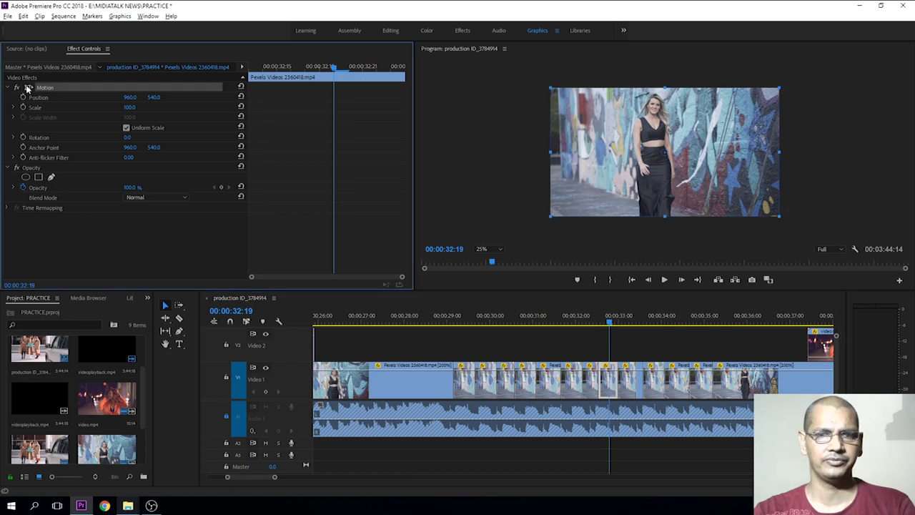
drag(550, 218, 359, 330)
mouse_move(655, 110)
mouse_down()
mouse_move(690, 213)
mouse_move(688, 201)
mouse_up()
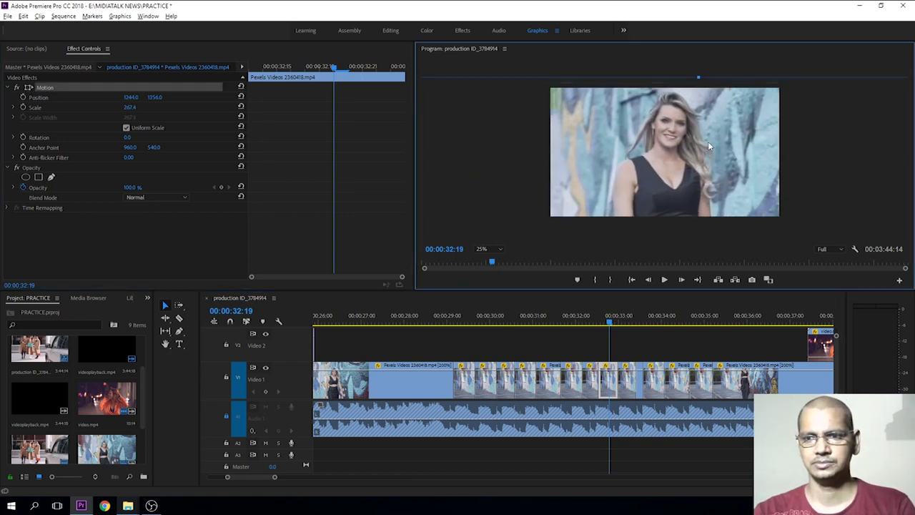
drag(707, 142, 700, 144)
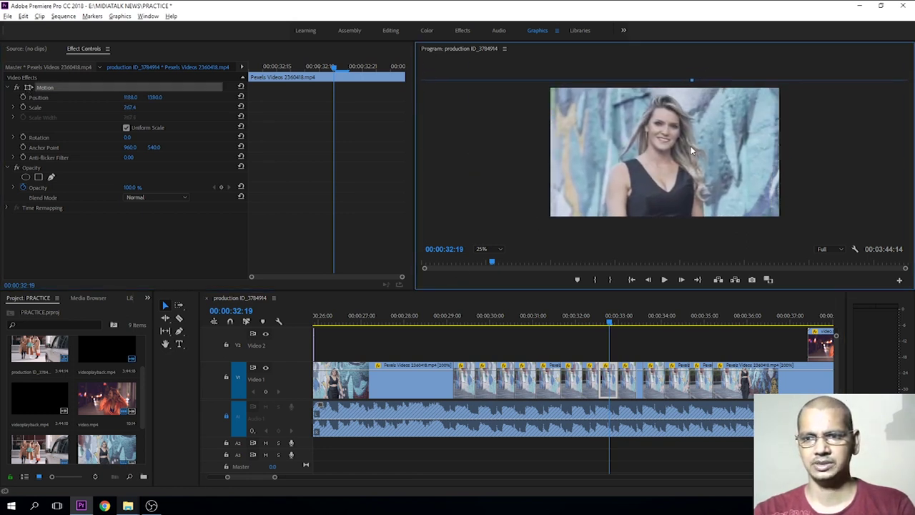
click(622, 323)
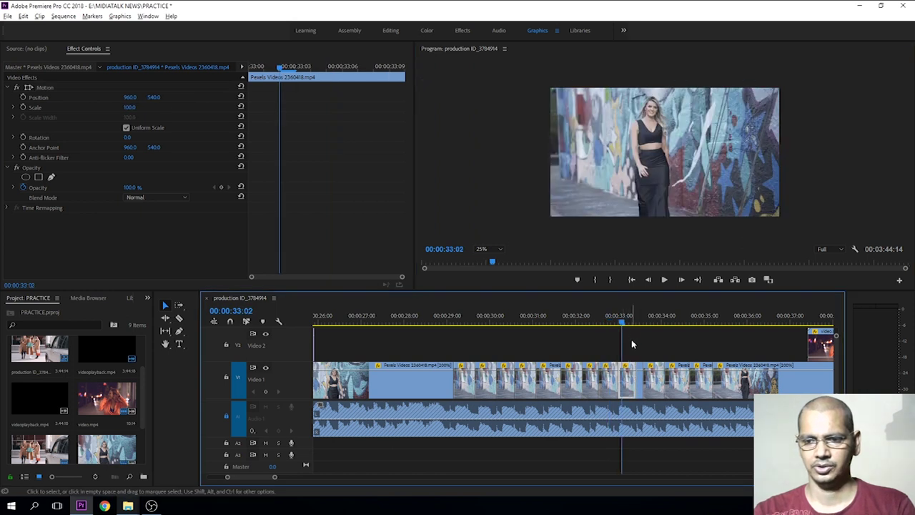
Scale the 00:00:33:02 segment up to 132.6% and shift it right and down.
click(27, 89)
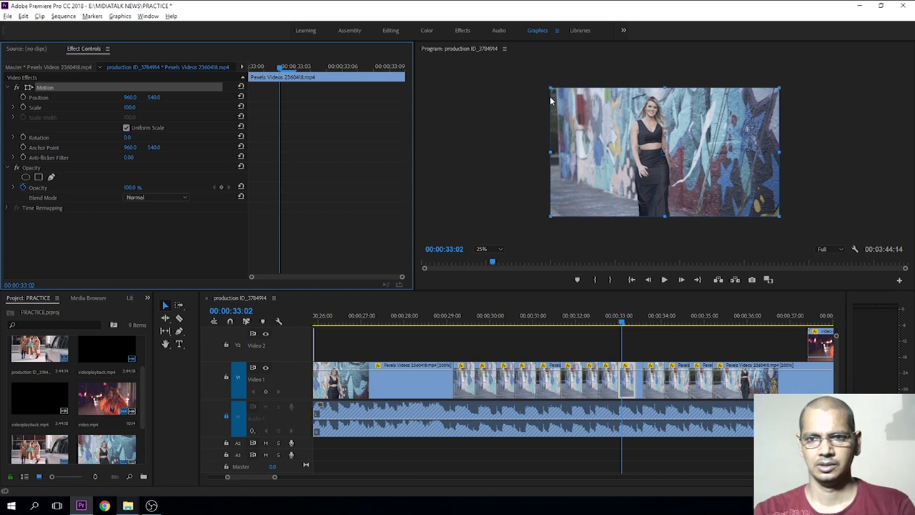
drag(551, 87, 488, 65)
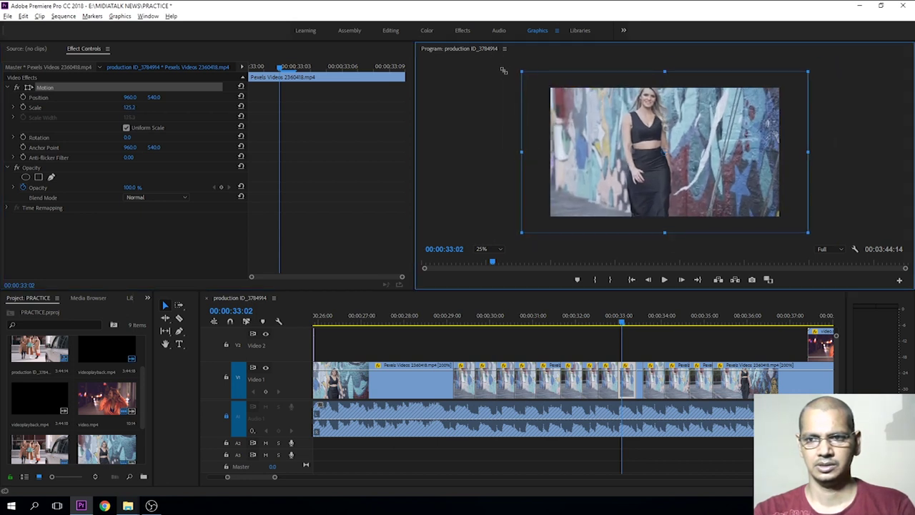
drag(632, 142, 641, 153)
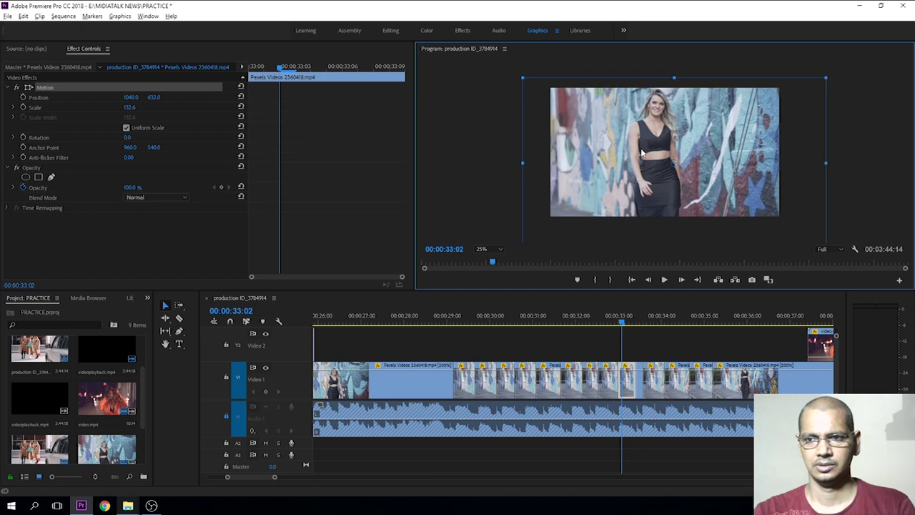
Enlarge the 00:00:33:18 segment to 160% and move it to Position 1060, 804.
drag(633, 321, 650, 323)
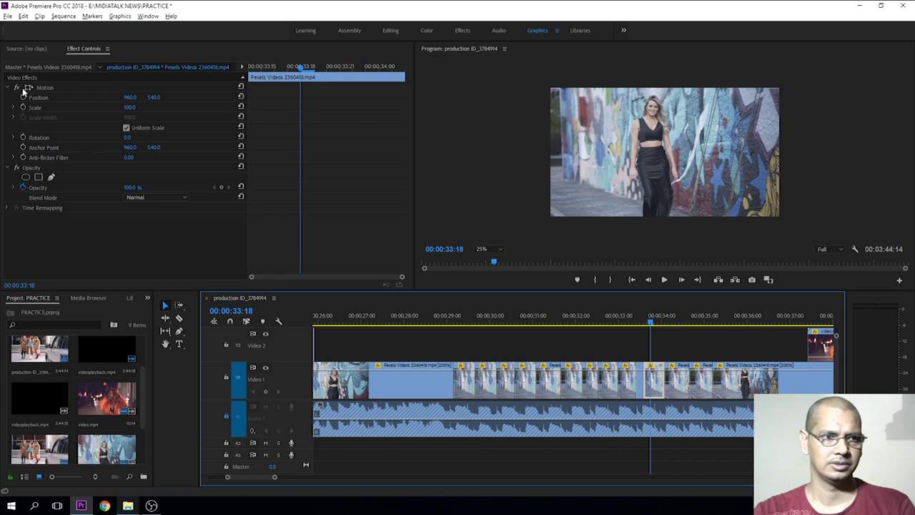
click(64, 90)
drag(551, 216, 464, 258)
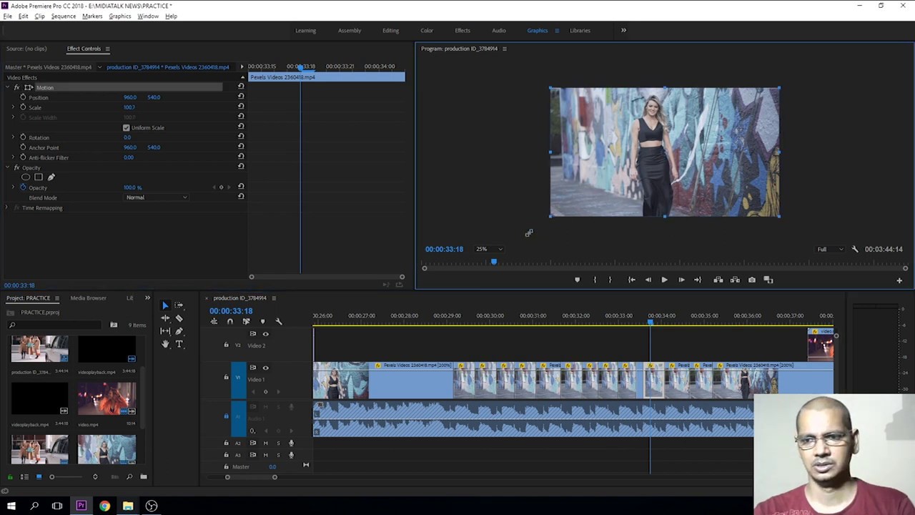
drag(638, 140, 649, 172)
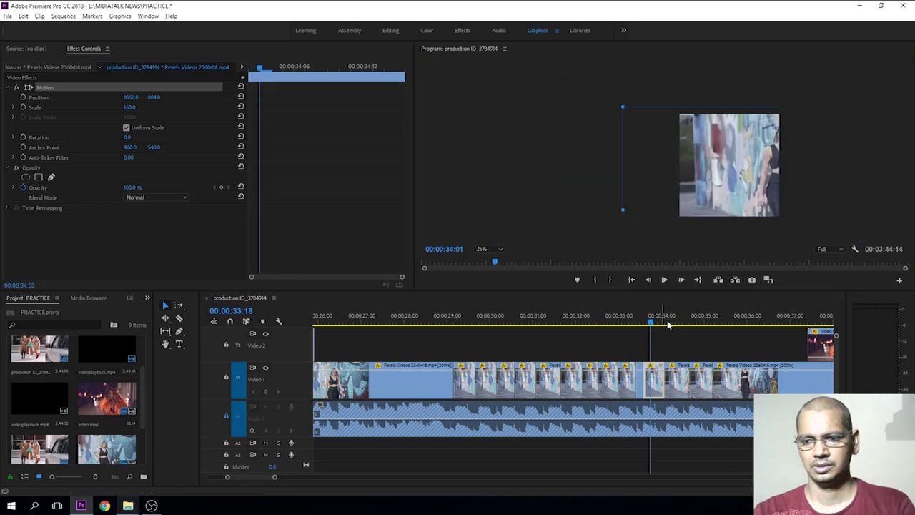
click(671, 371)
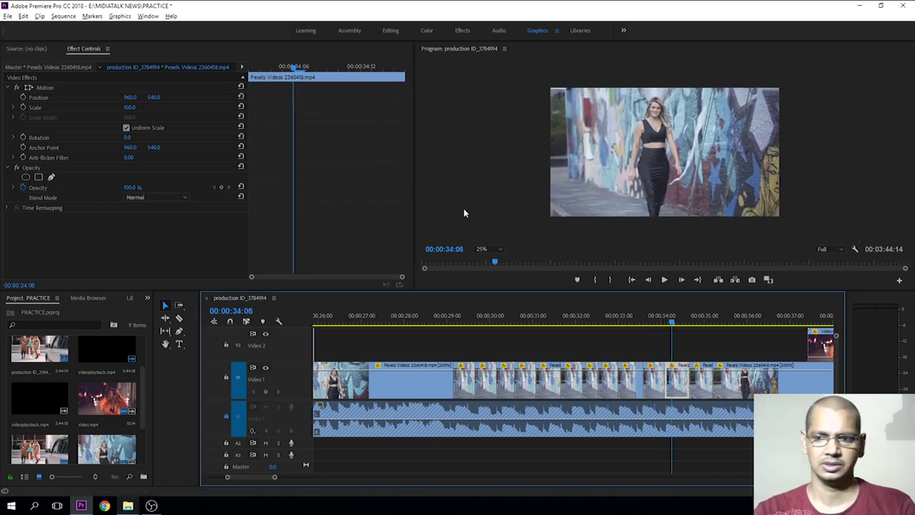
Scale the 00:00:34:20 segment to 302.2% at Position 1192, 1492, then rewind to 00:00:28:15.
click(697, 318)
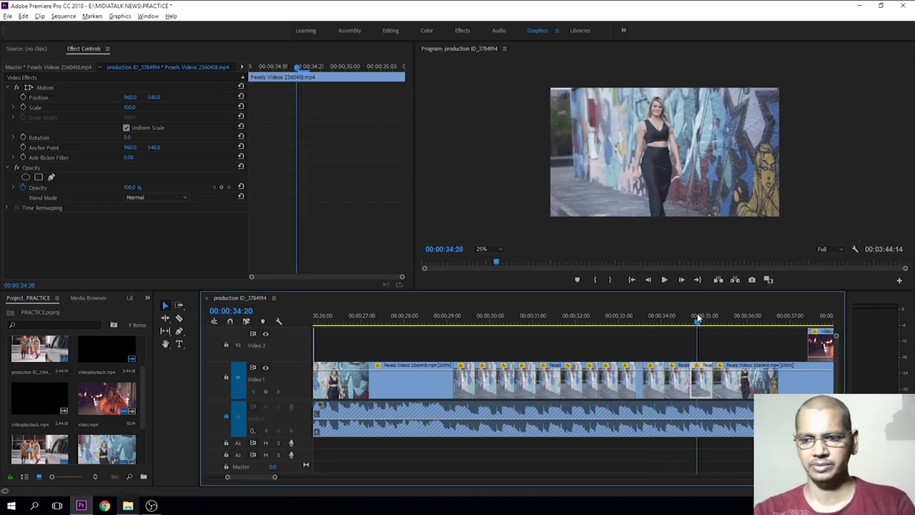
click(30, 88)
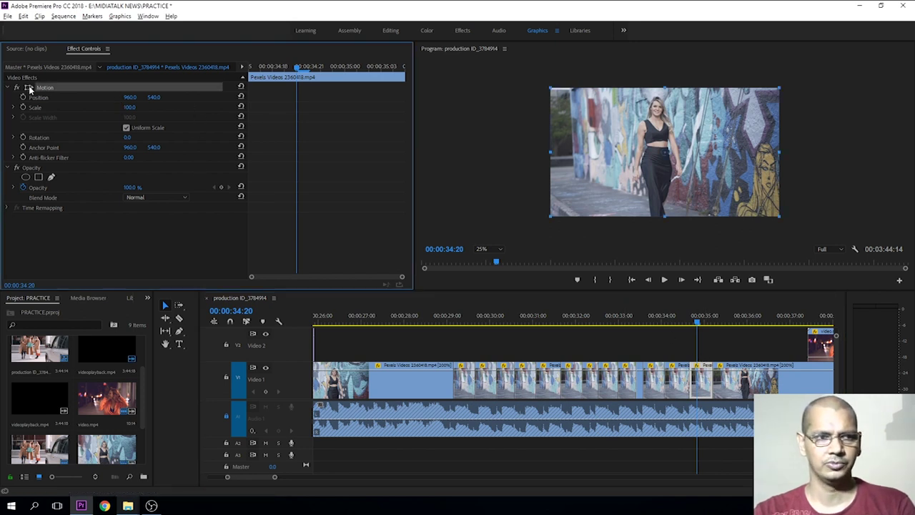
drag(553, 217, 465, 266)
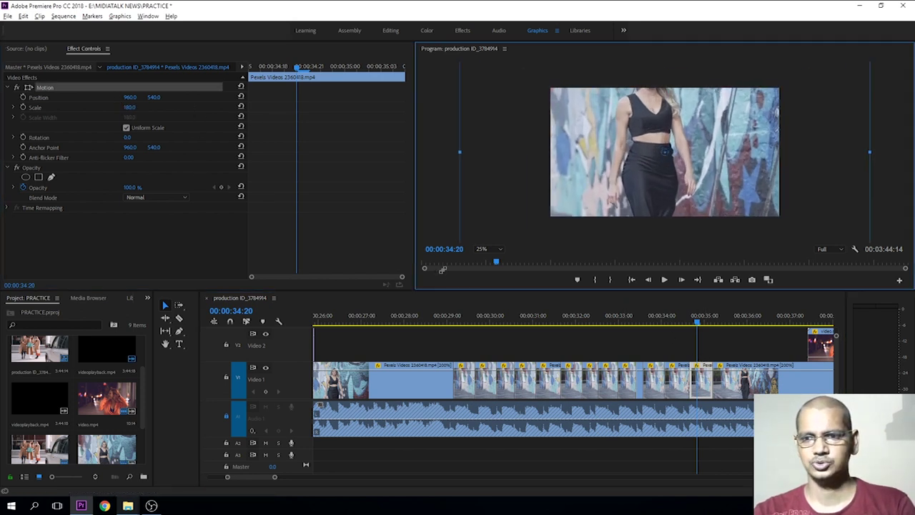
drag(657, 145, 664, 190)
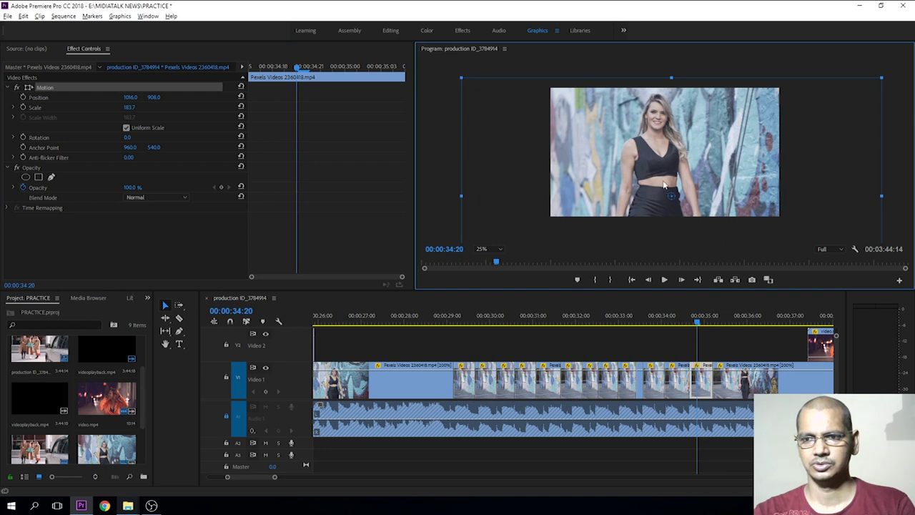
drag(464, 77, 249, 2)
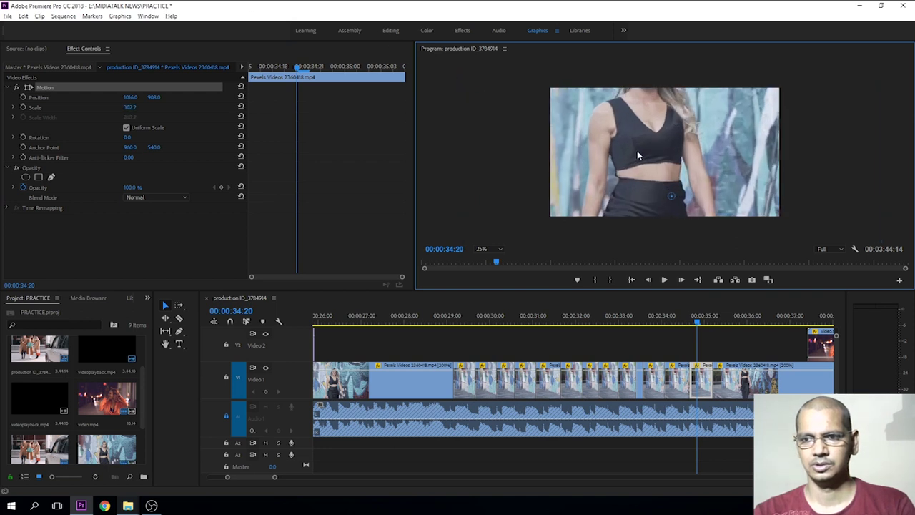
drag(637, 150, 658, 219)
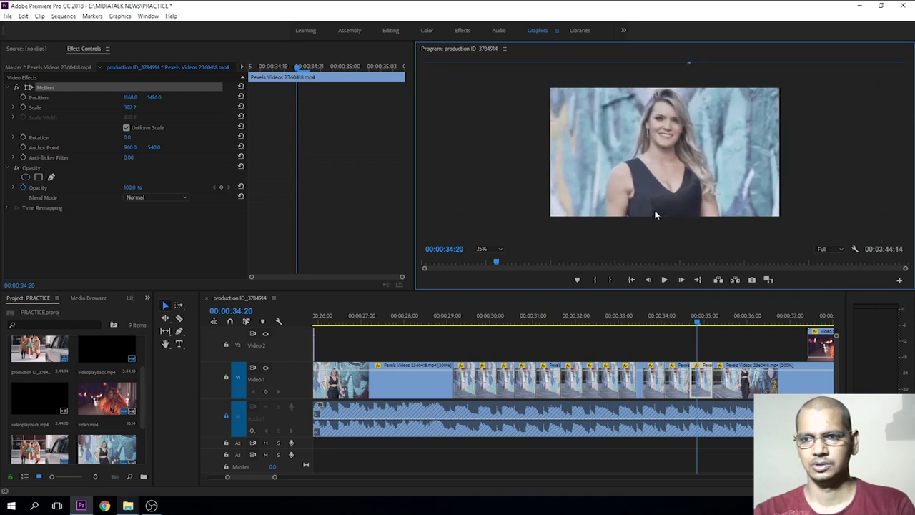
click(727, 323)
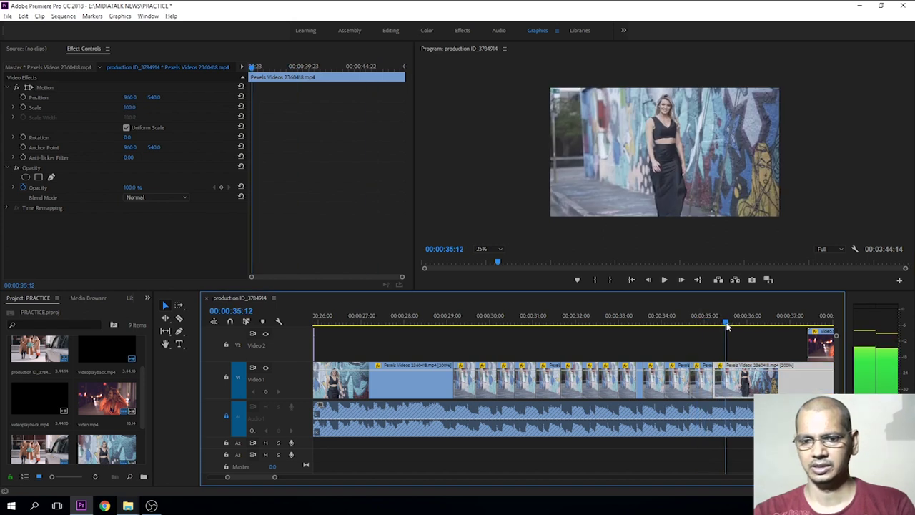
drag(726, 323, 432, 320)
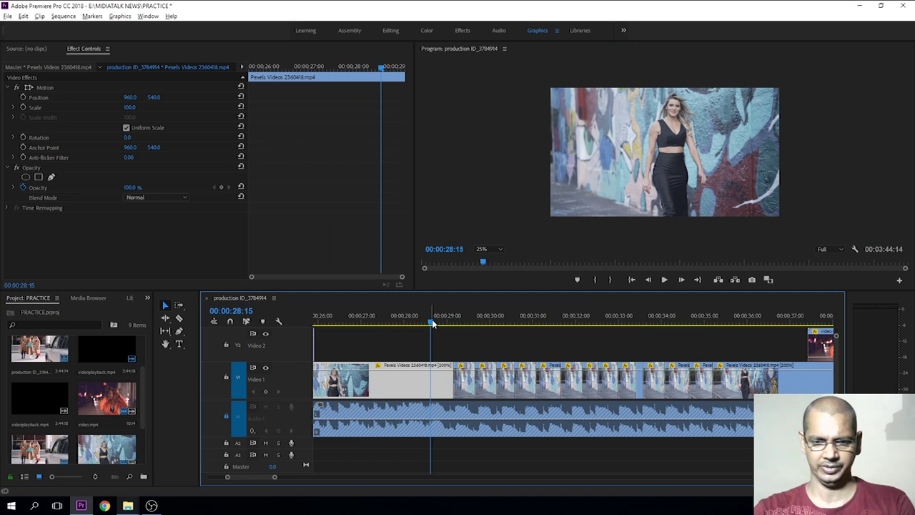
Play the jump cuts, then rewind to about 00:00:28 and play again.
key(space)
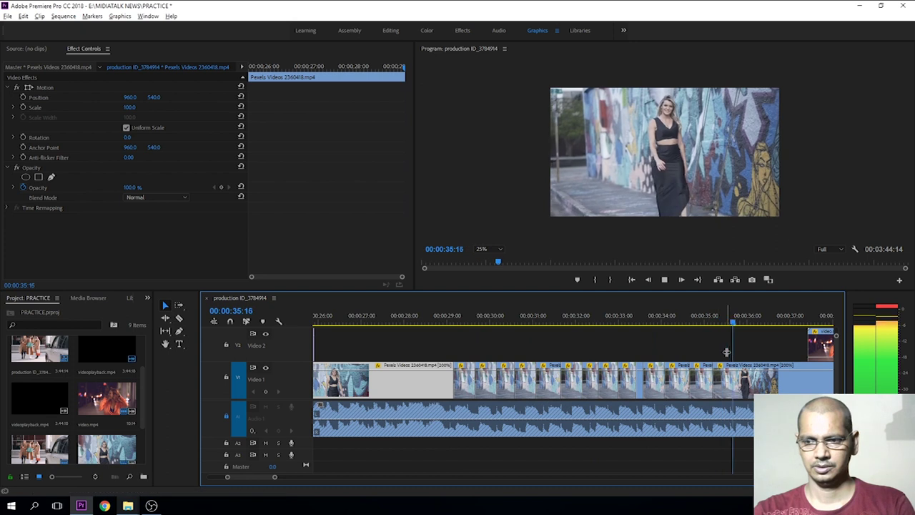
click(776, 345)
drag(752, 323, 355, 326)
key(space)
Replay from about 00:00:29, stop at 00:00:30:13 and maximize the Program Monitor.
click(438, 319)
key(space)
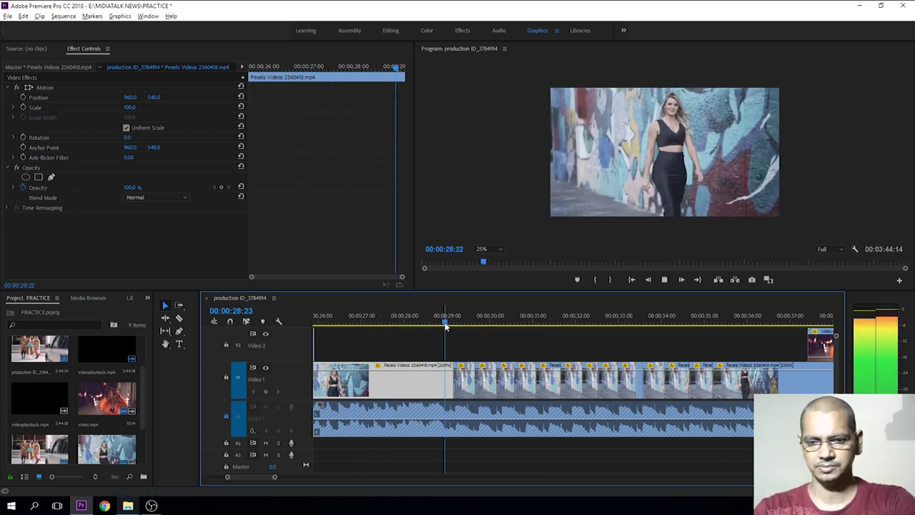
key(space)
click(490, 149)
key(grave)
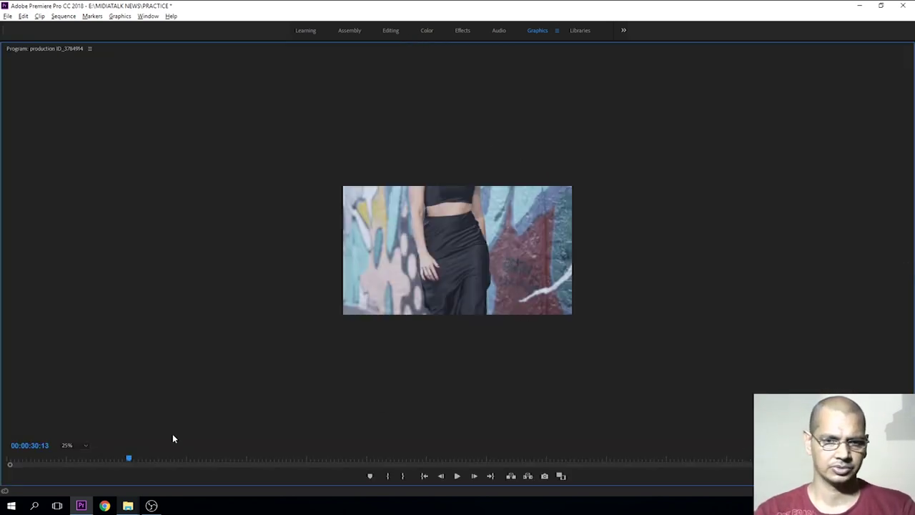
Set the maximized preview's zoom to Fit and place the playhead at 00:00:27:18.
click(72, 445)
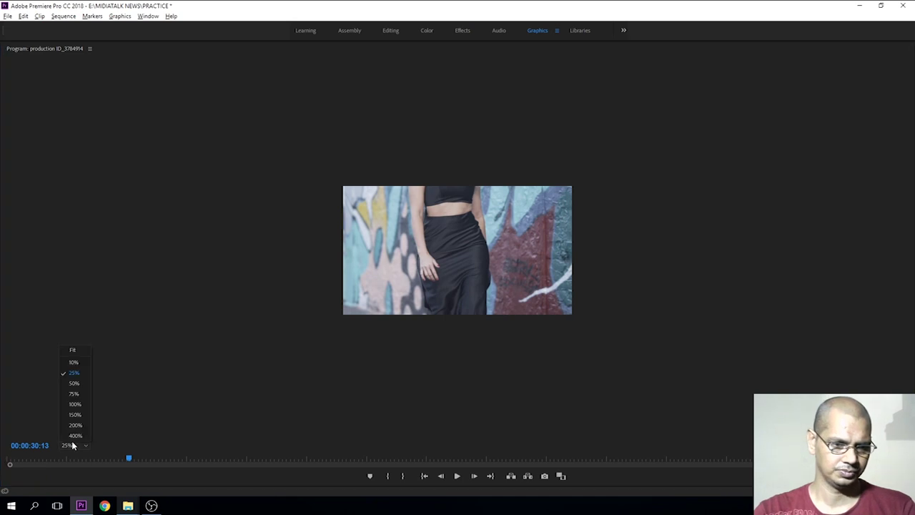
click(72, 350)
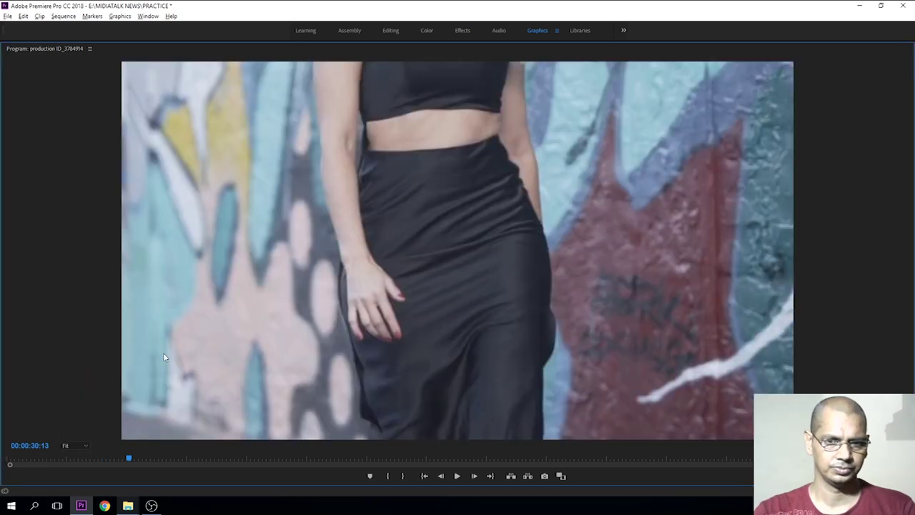
click(91, 459)
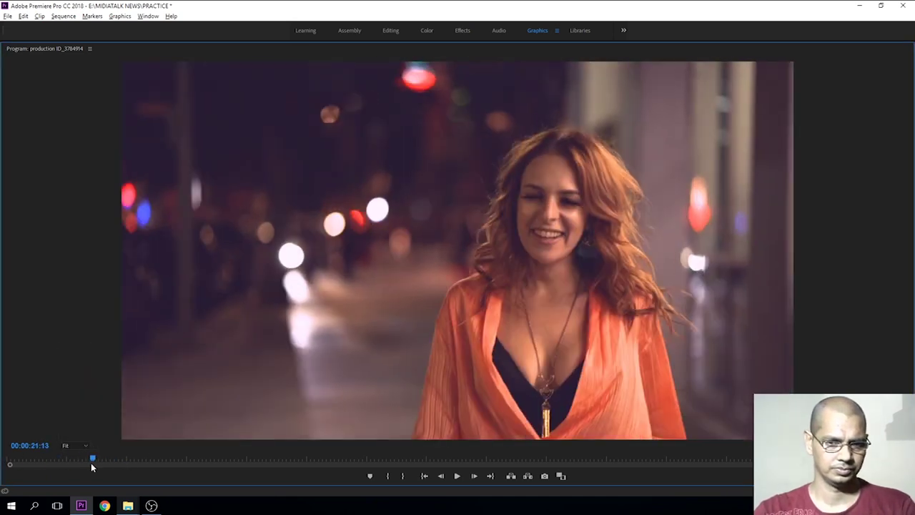
drag(91, 465, 119, 467)
Play through the jump-cut section to 00:00:37:05, then restore the normal panel layout.
key(space)
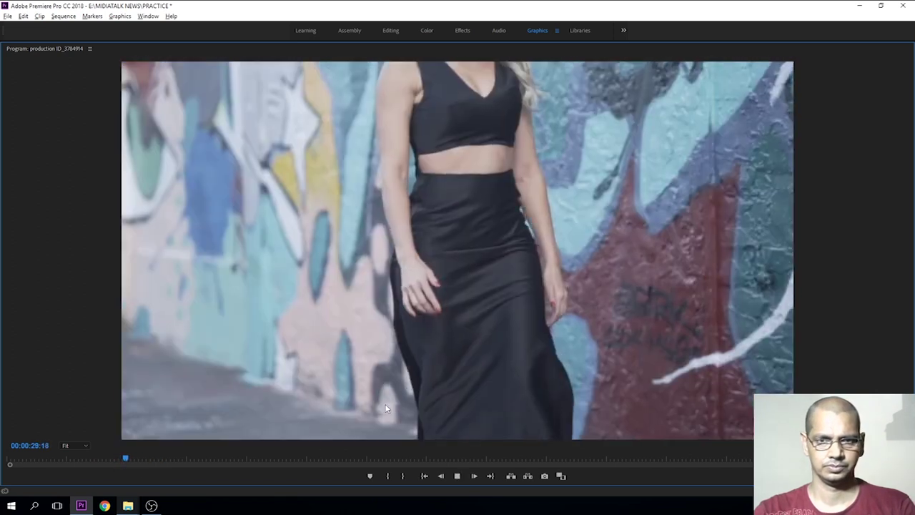
key(space)
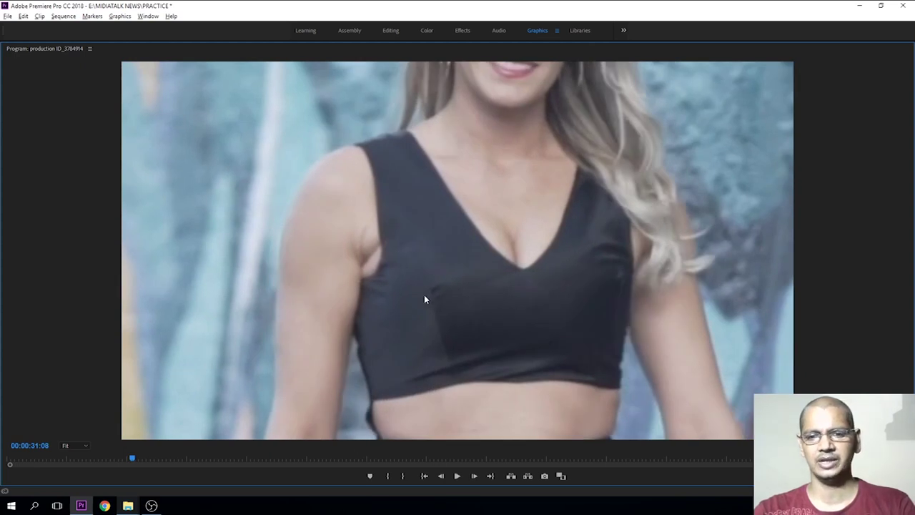
key(space)
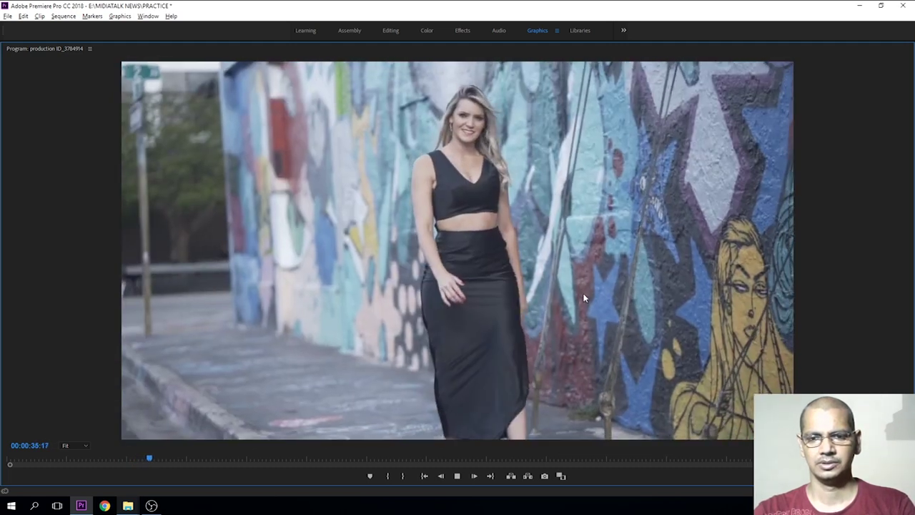
key(space)
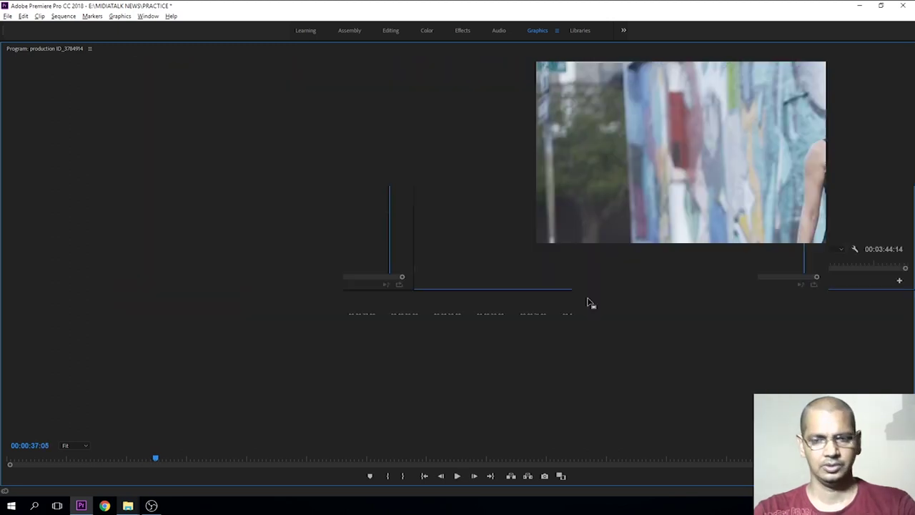
key(grave)
Pan the timeline with the Hand tool to show 29–41 s and play from 00:00:29:09.
key(h)
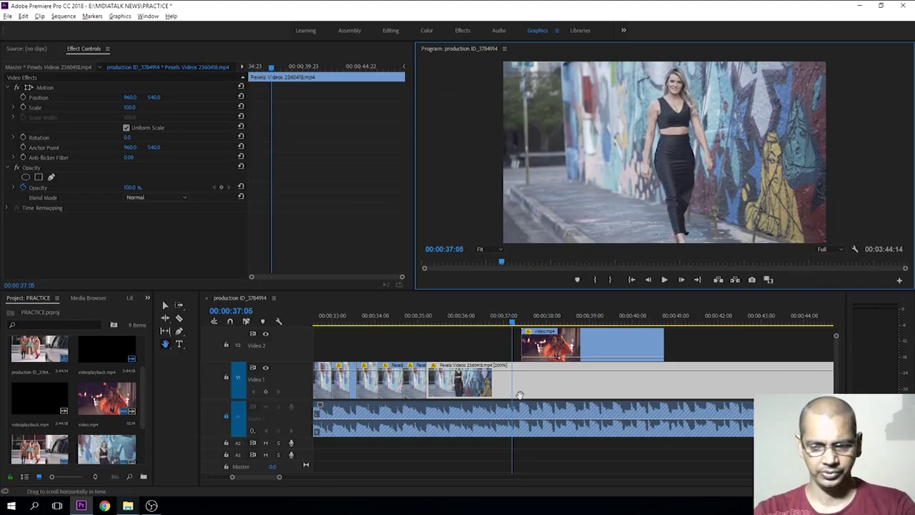
drag(444, 468, 654, 467)
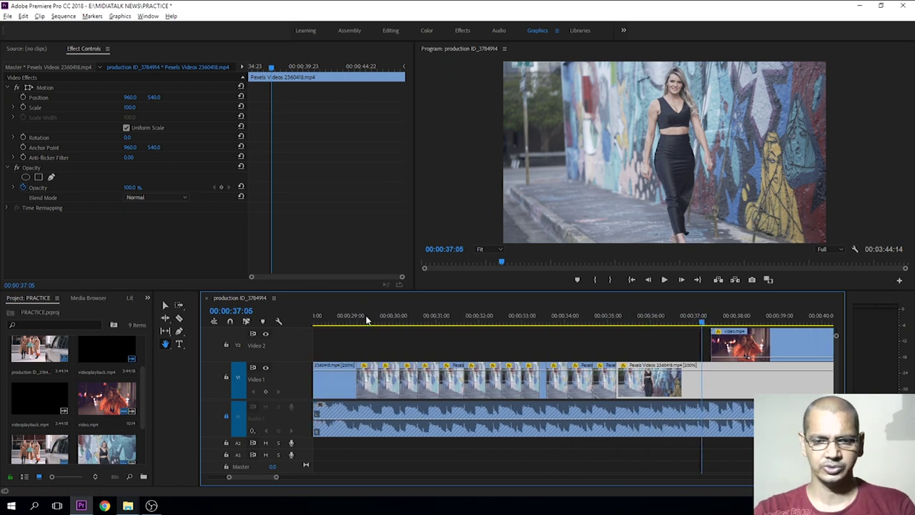
click(365, 320)
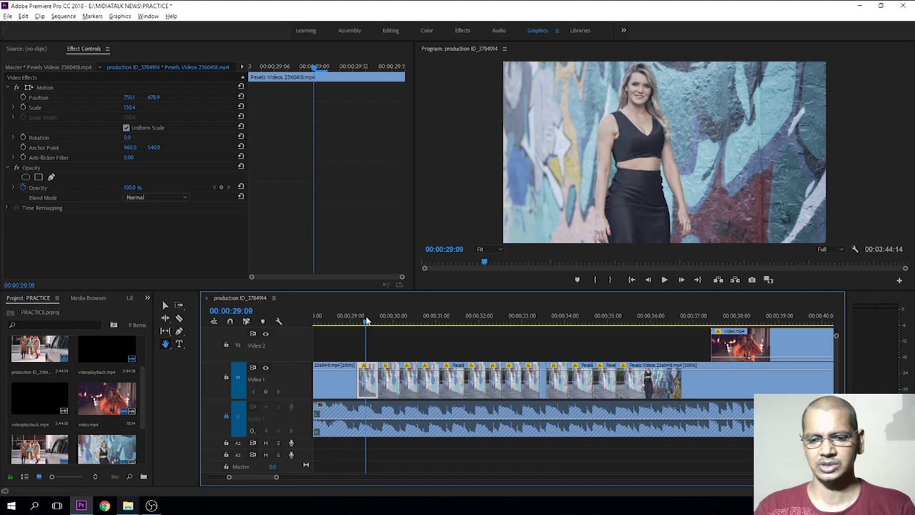
key(space)
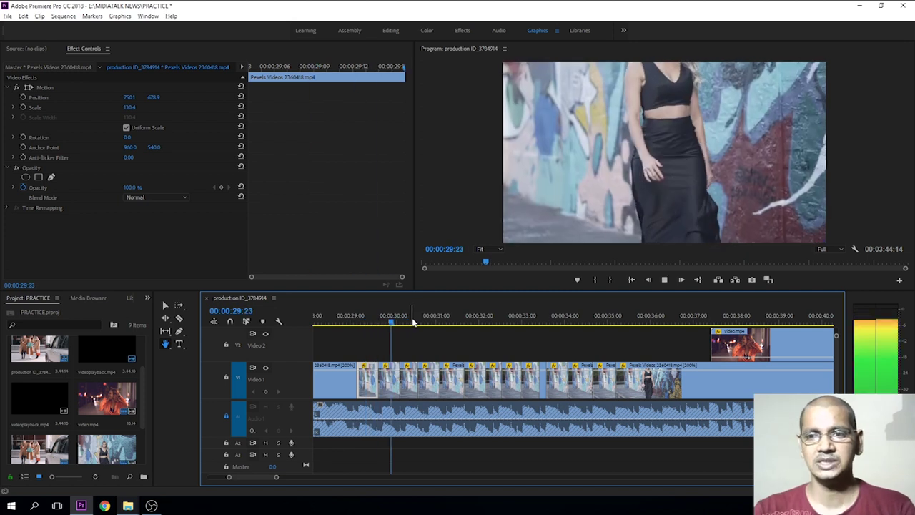